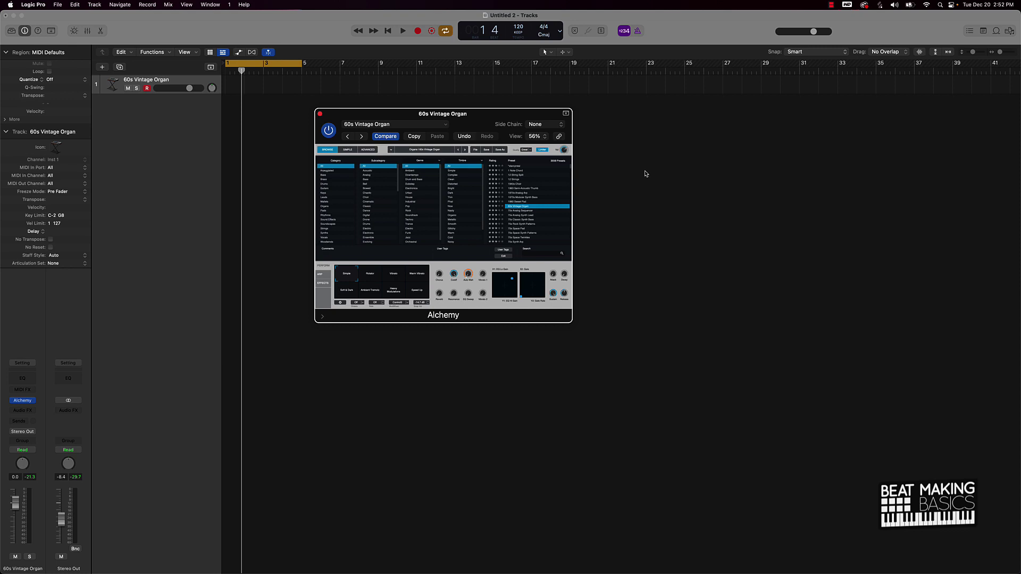
left_click(319, 113)
left_click(103, 67)
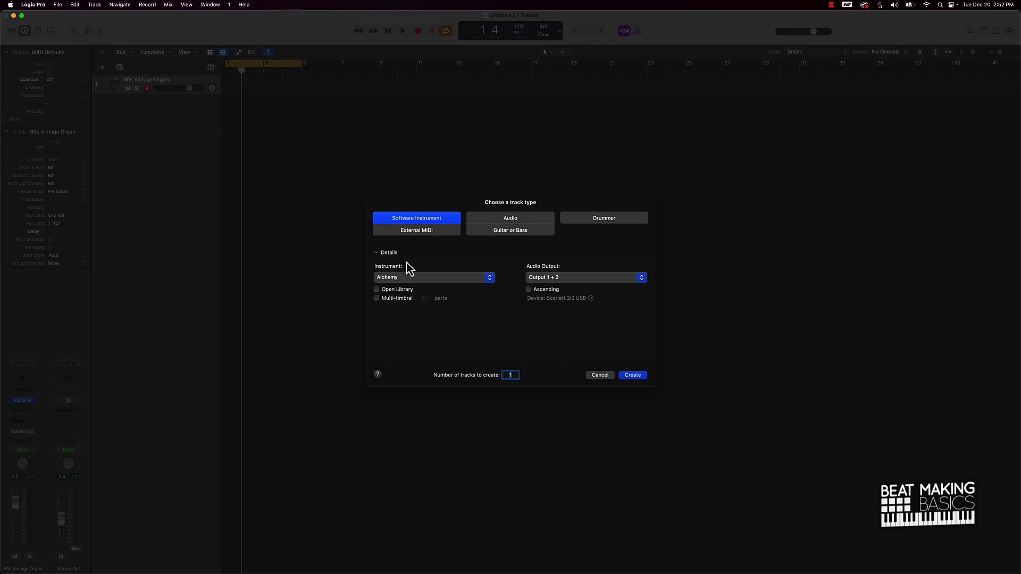
left_click(609, 376)
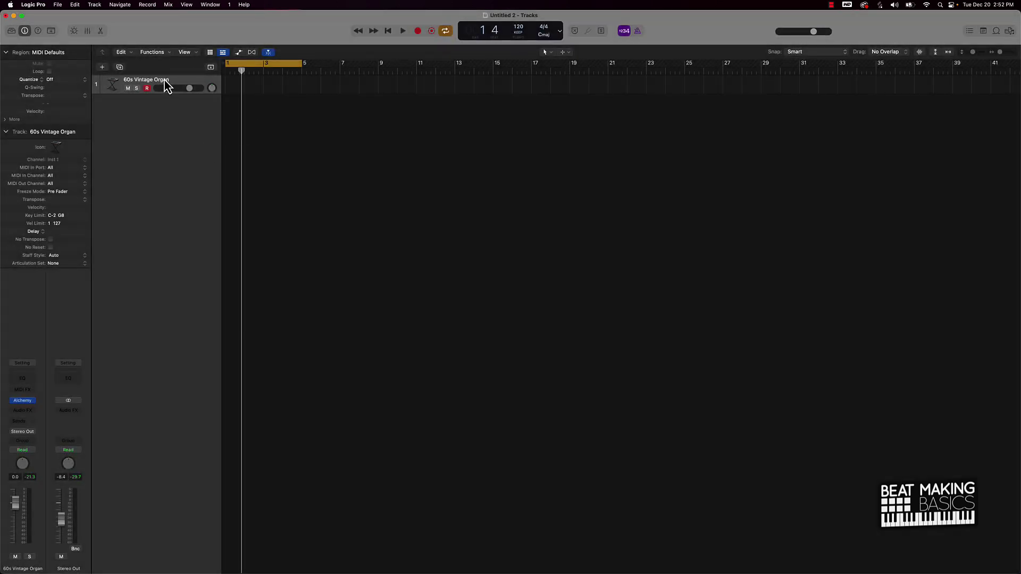
- Audition presets in the track's Alchemy instrument, load 80s Digital Piano, and close the plug-in window
left_click(24, 400)
scroll(521, 216, "down", 2)
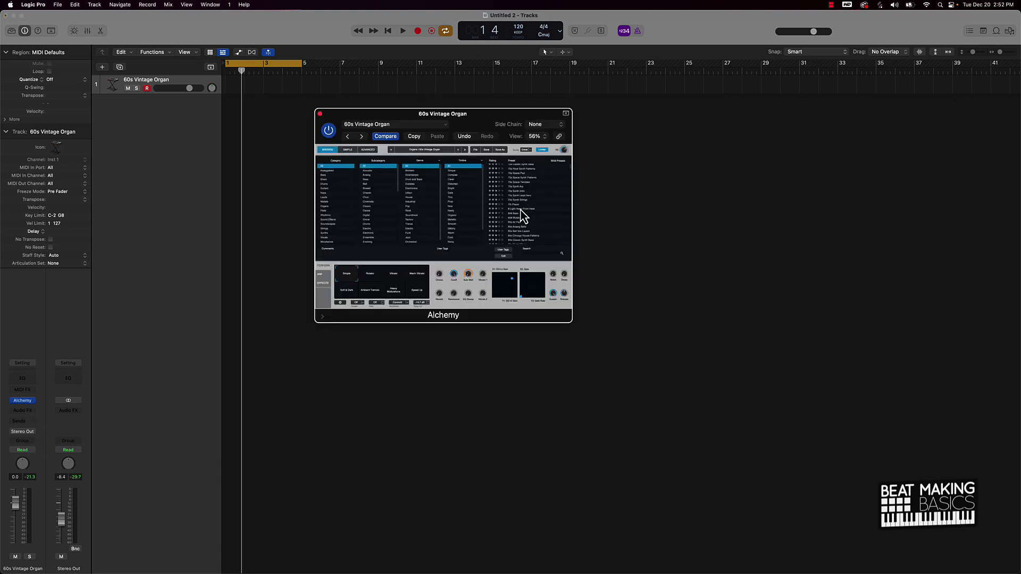
left_click(514, 200)
left_click(524, 232)
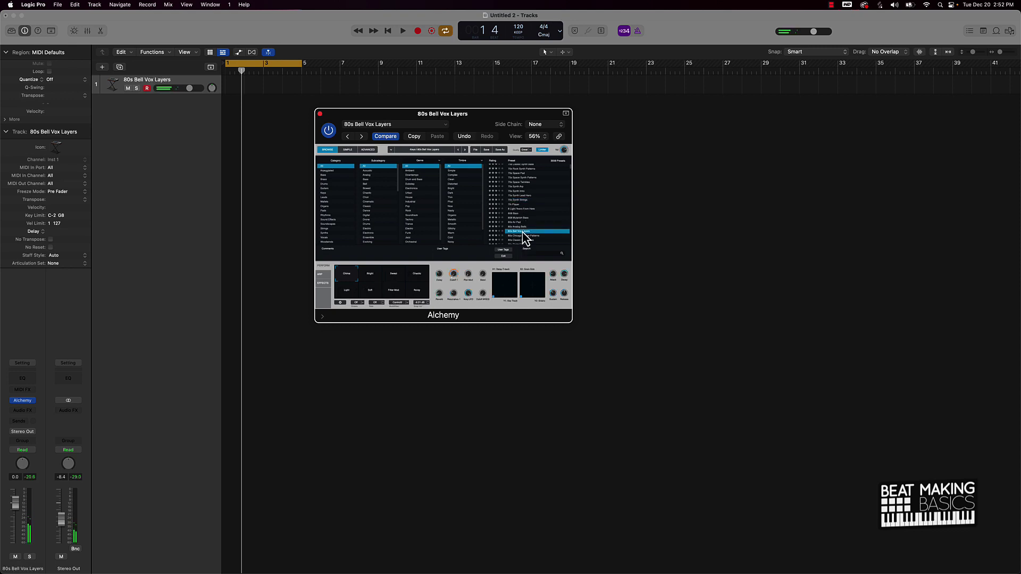
left_click(523, 228)
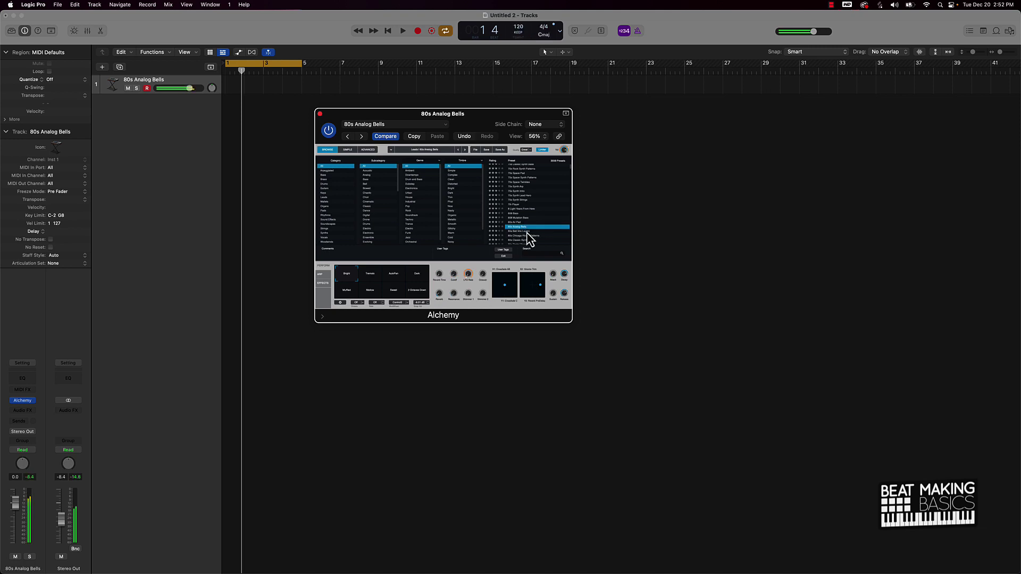
scroll(526, 233, "down", 2)
left_click(532, 229)
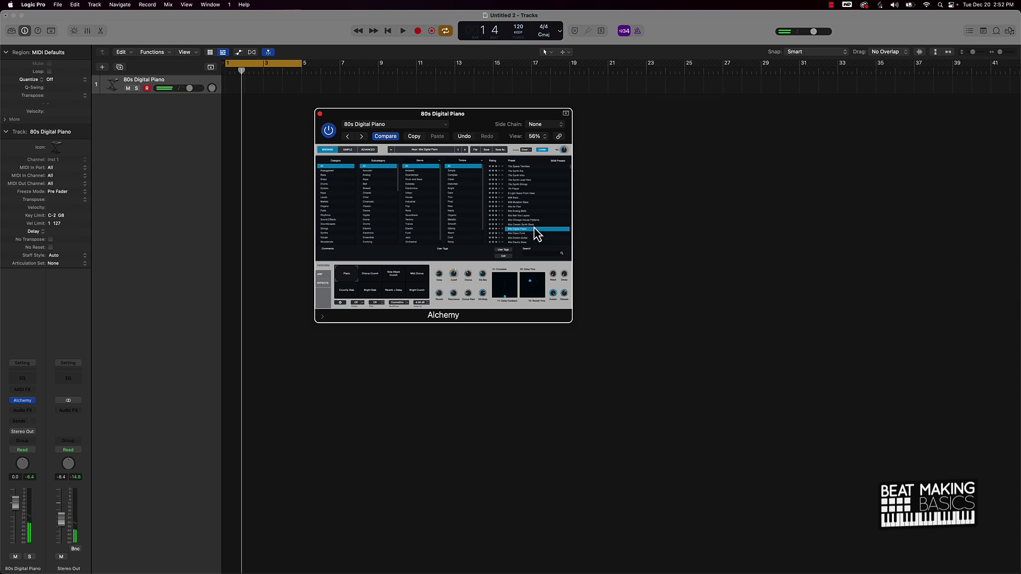
left_click(319, 114)
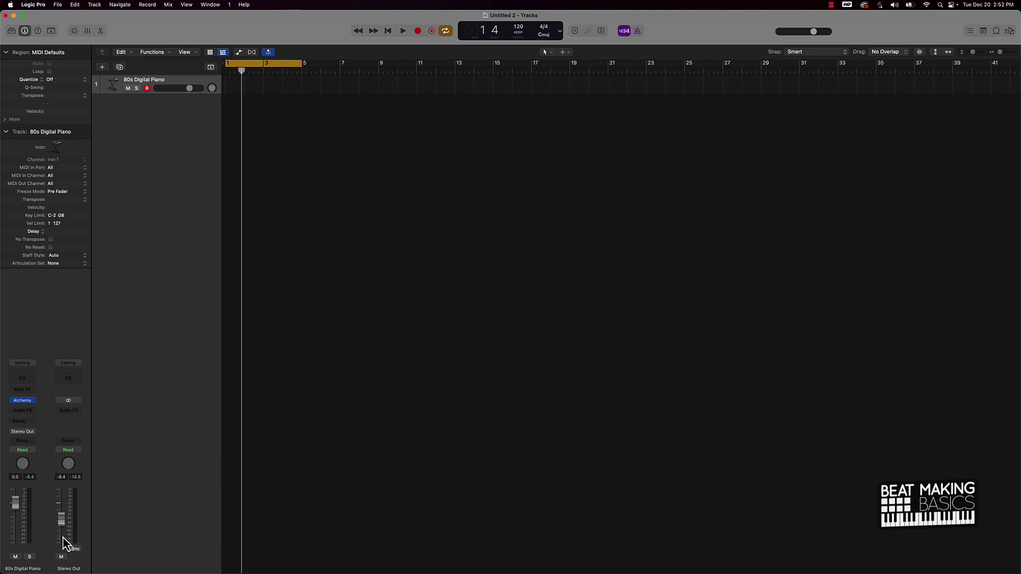
- Raise the Stereo Out volume fader and show the Step Sequencer editor for the 80s Digital Piano track
left_click_drag(61, 520, 66, 499)
left_click(100, 30)
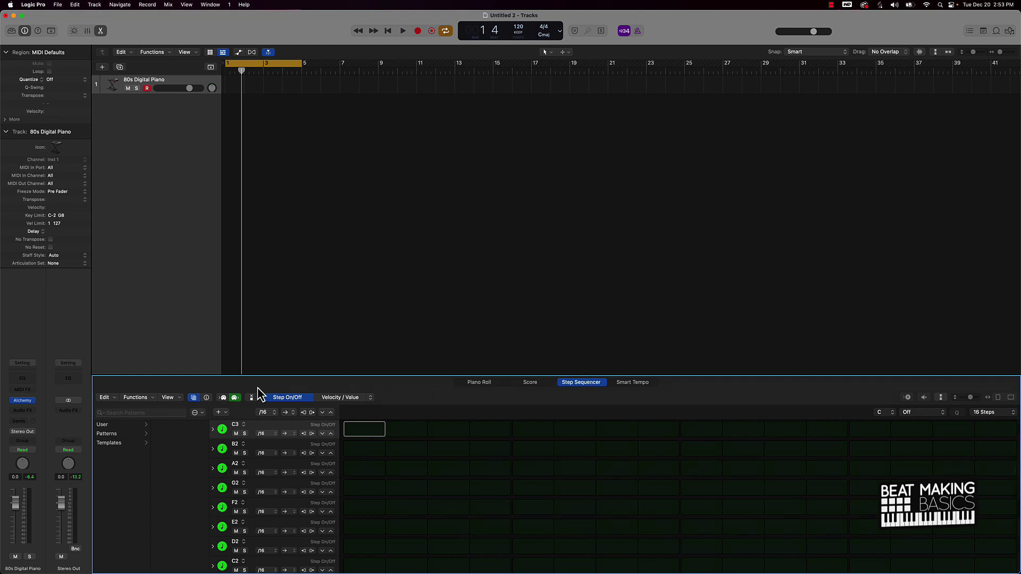
- Examine the Step Sequencer's local inspector settings and compare that view with the pattern browser
left_click(207, 398)
left_click(206, 399)
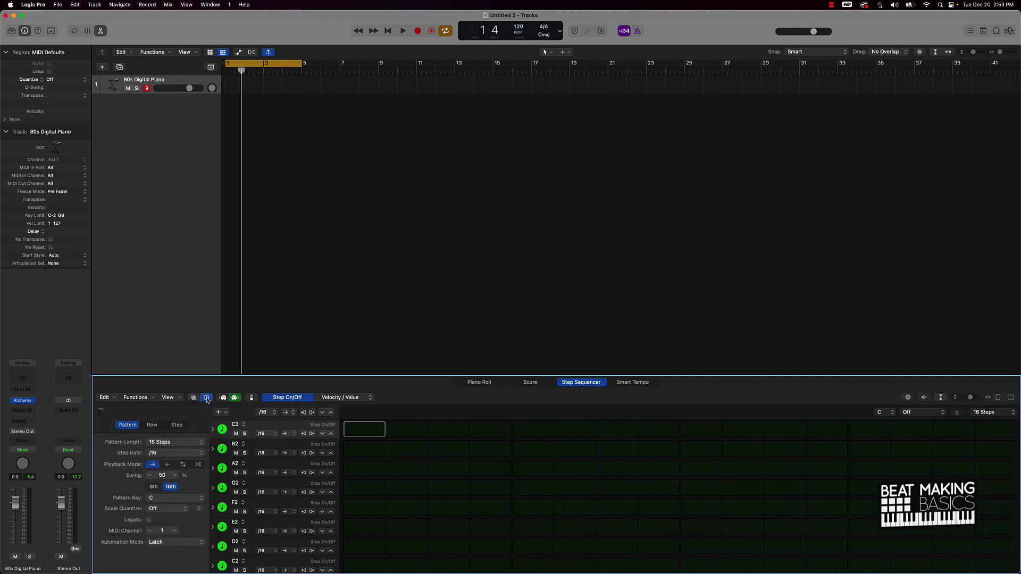
left_click(207, 398)
left_click(207, 399)
left_click(206, 400)
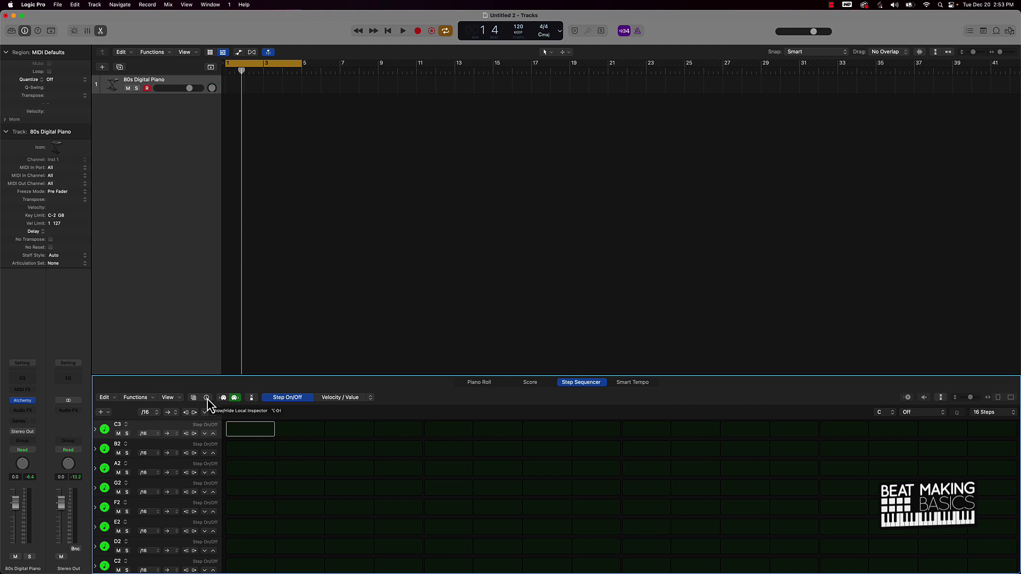
left_click(207, 399)
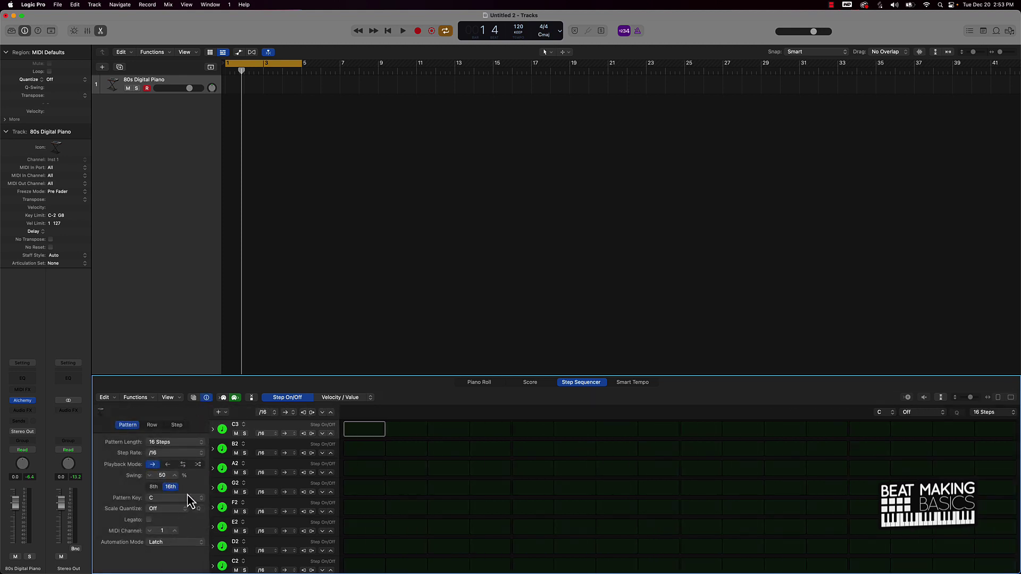
left_click(195, 399)
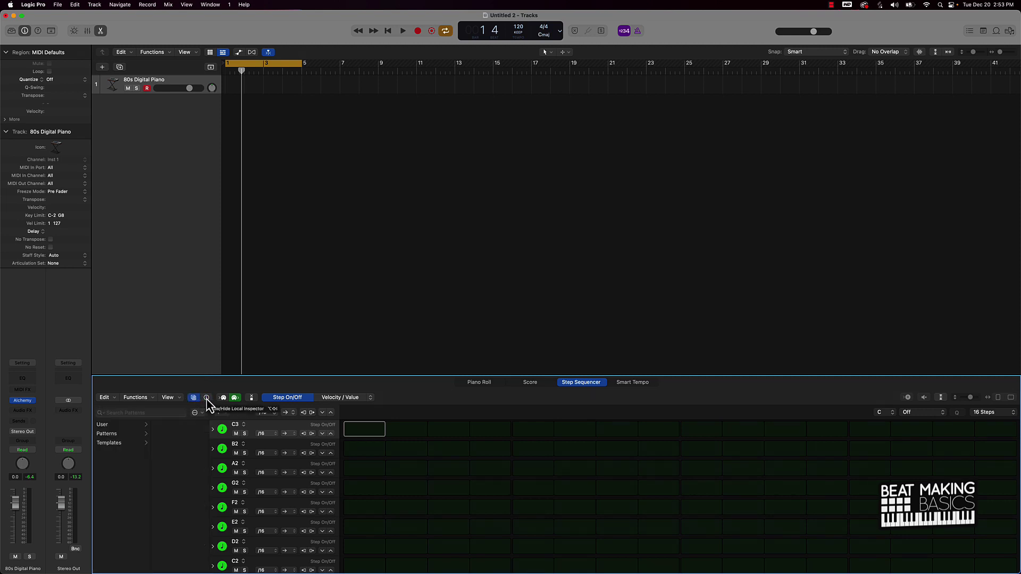
left_click(207, 398)
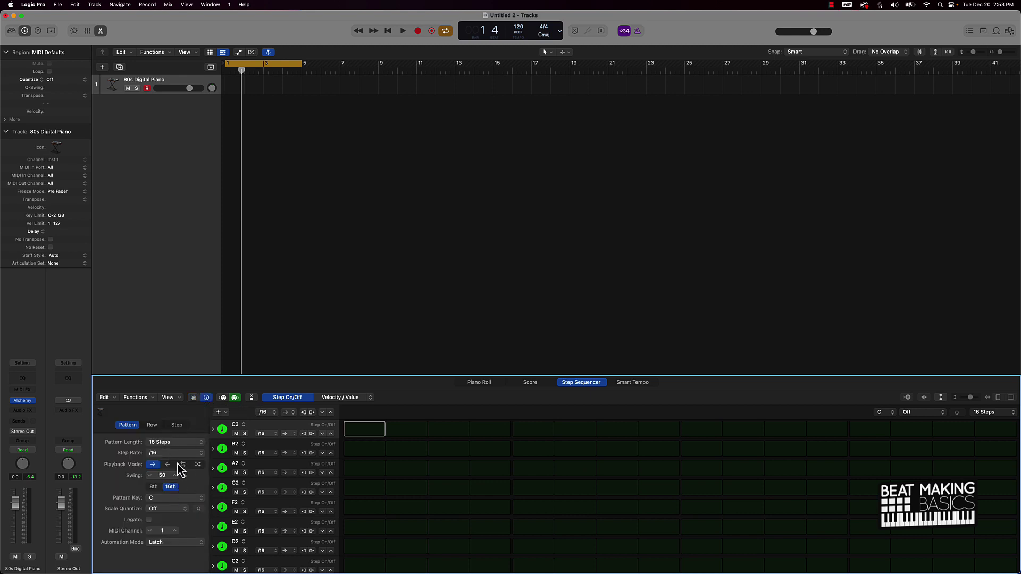
left_click(194, 399)
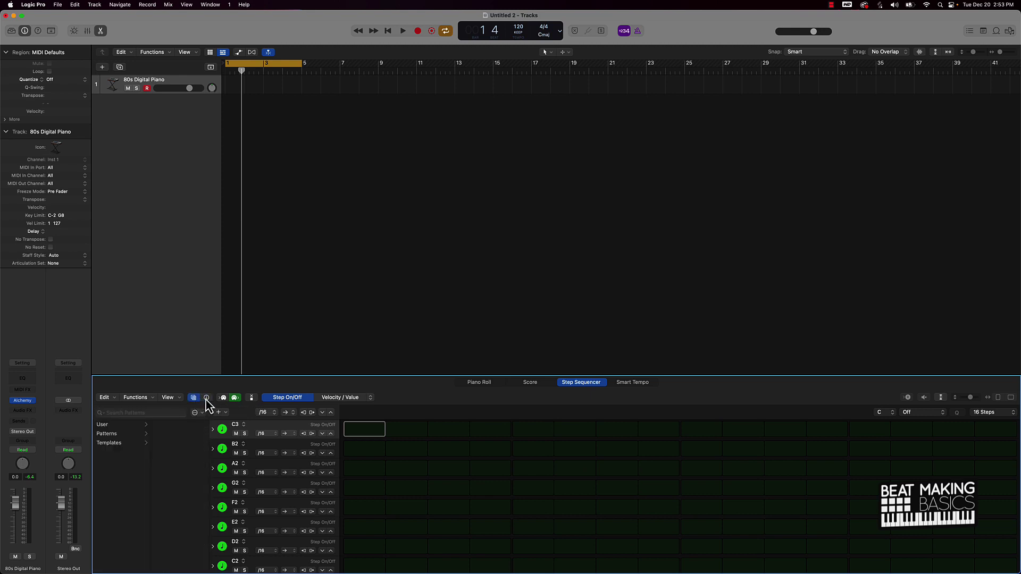
left_click(206, 398)
- Show the Step Sequencer's pattern browser and browse the Melodic category of the Patterns collection
left_click(194, 399)
left_click(121, 433)
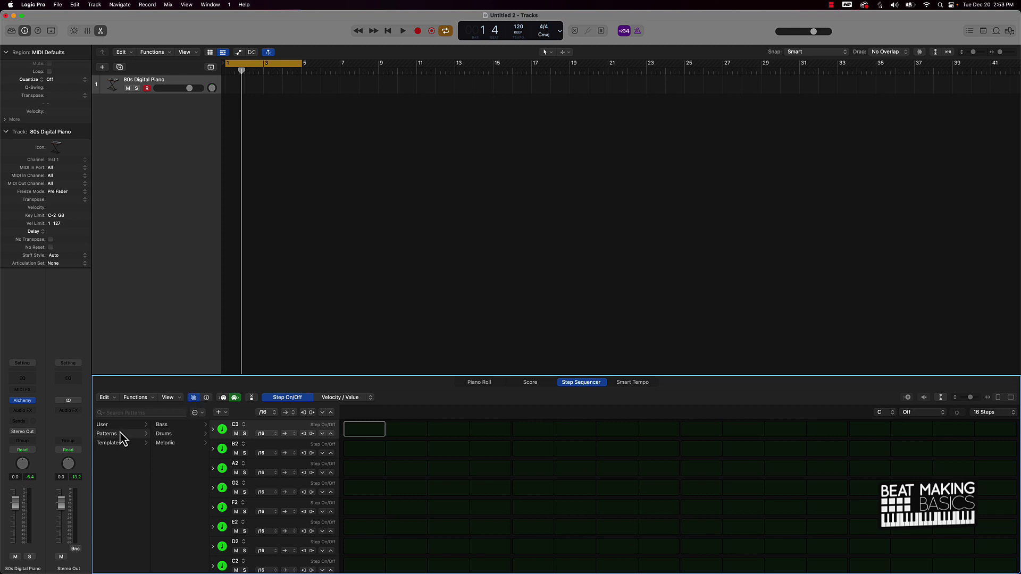
left_click(172, 445)
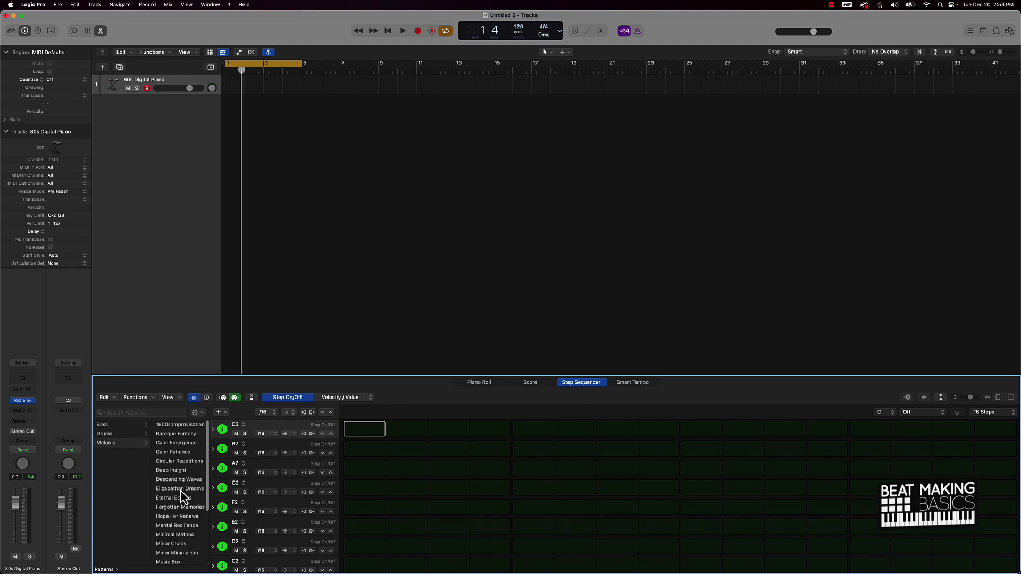
scroll(184, 518, "down", 4)
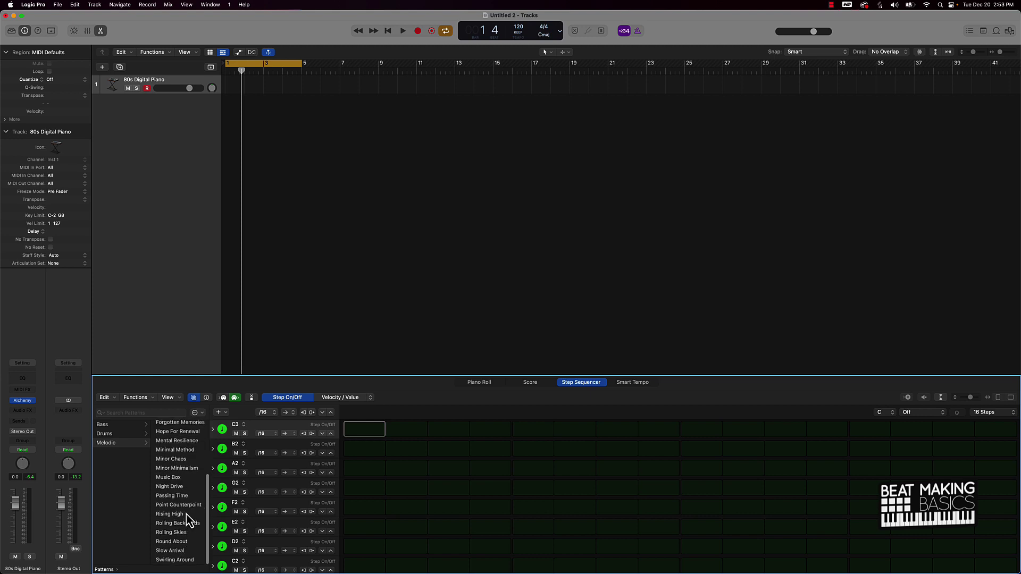
scroll(190, 455, "up", 3)
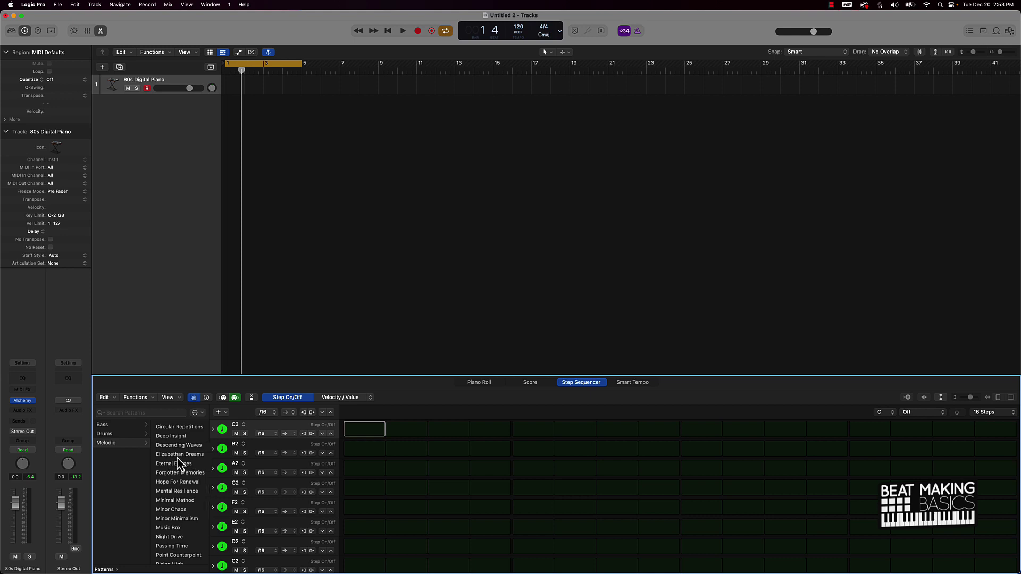
- Audition the Elizabethan Dreams, Descending Waves, Deep Insight, Eternal Echoes and Forgotten Memories patterns on the 80s Digital Piano track
left_click(181, 463)
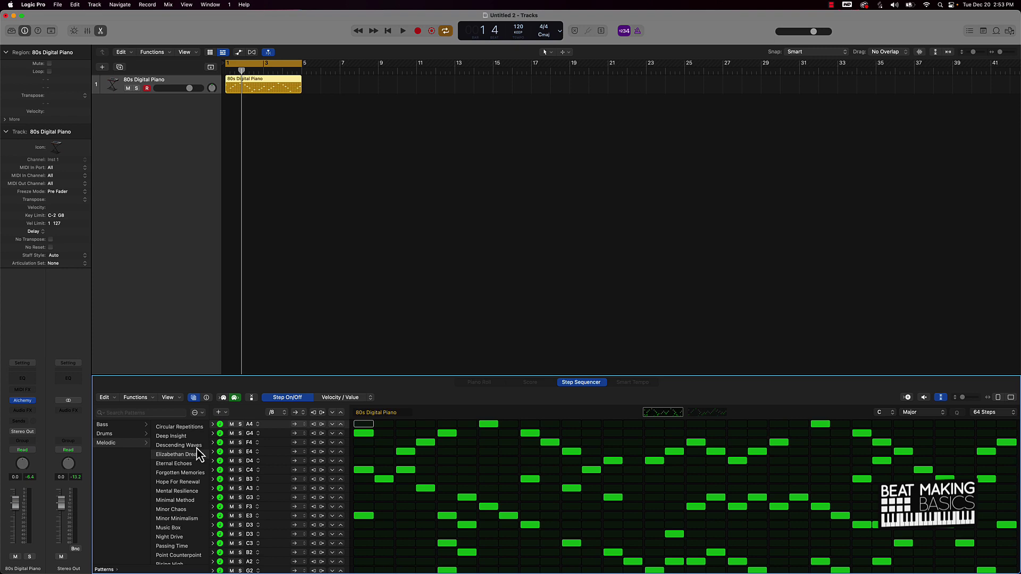
key("space")
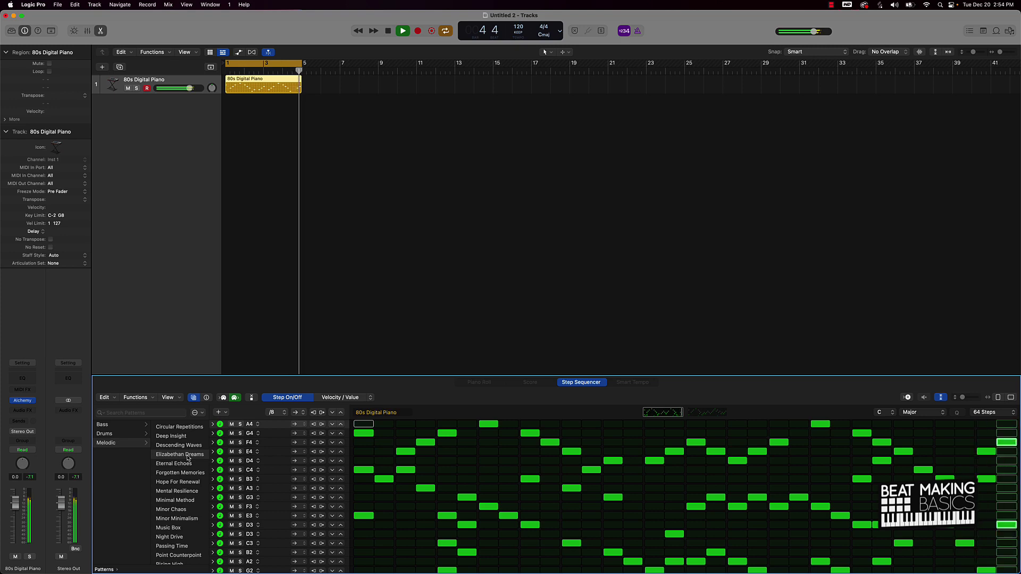
key("space")
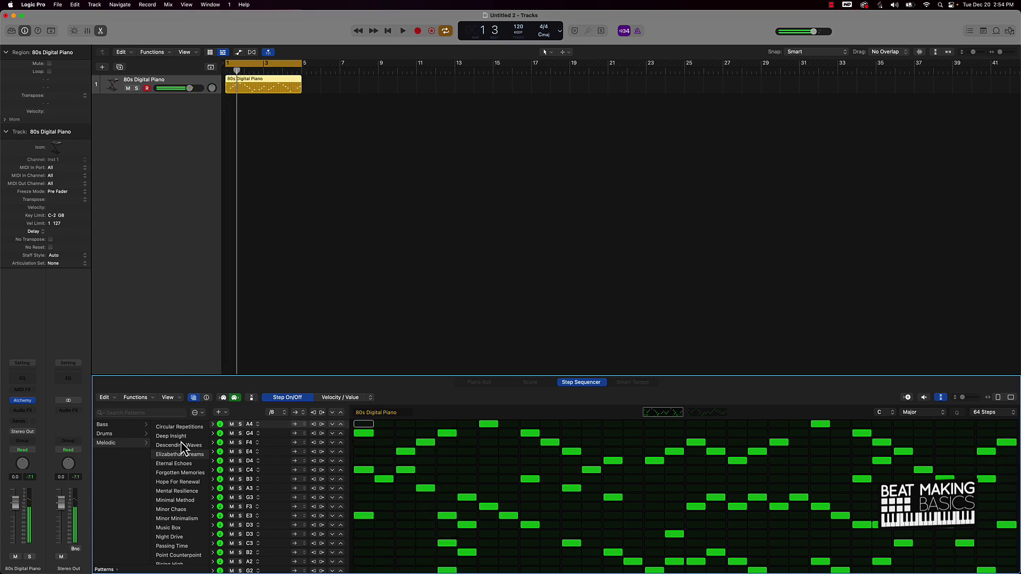
left_click(180, 445)
key("space")
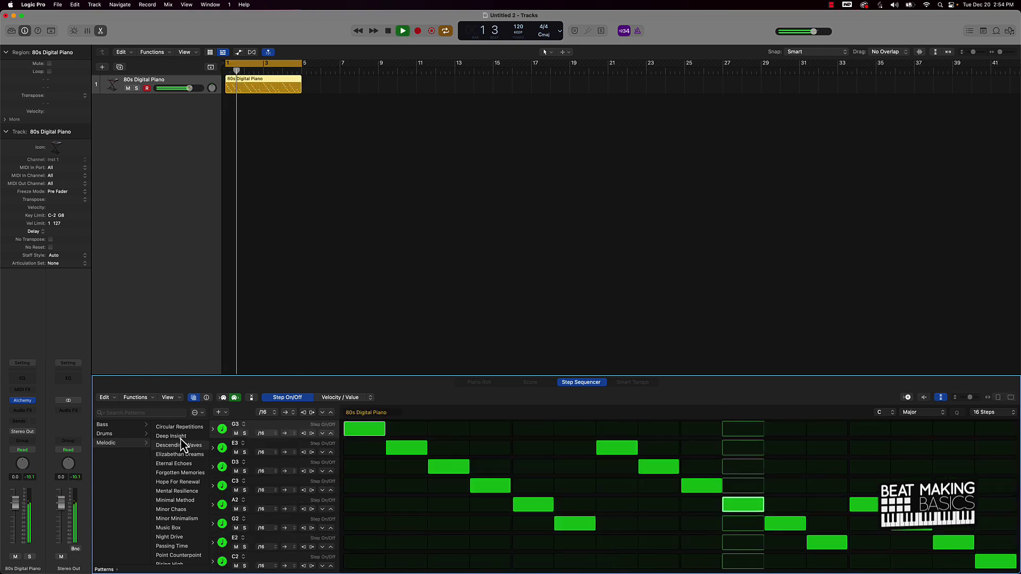
left_click(184, 472)
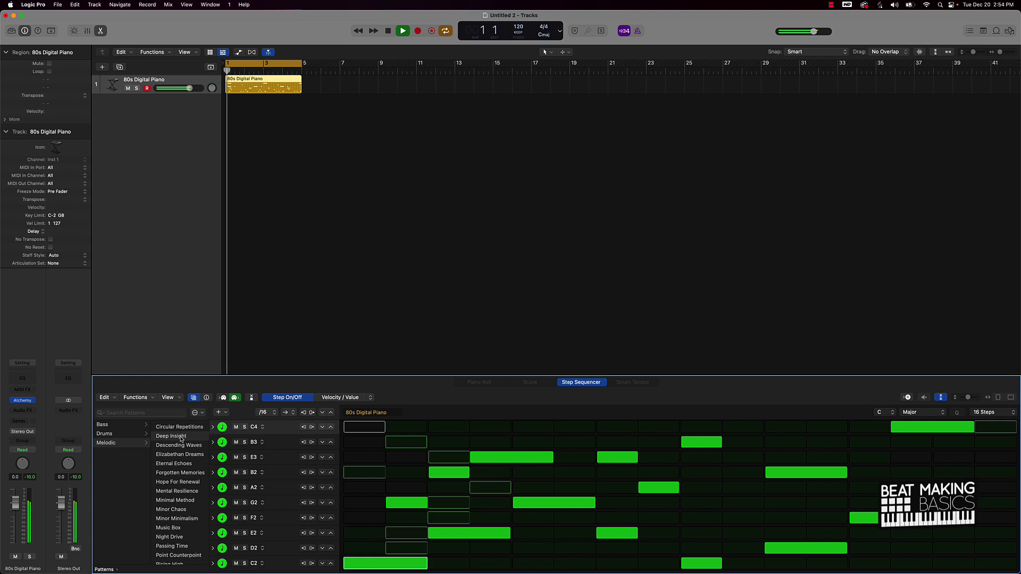
left_click(184, 465)
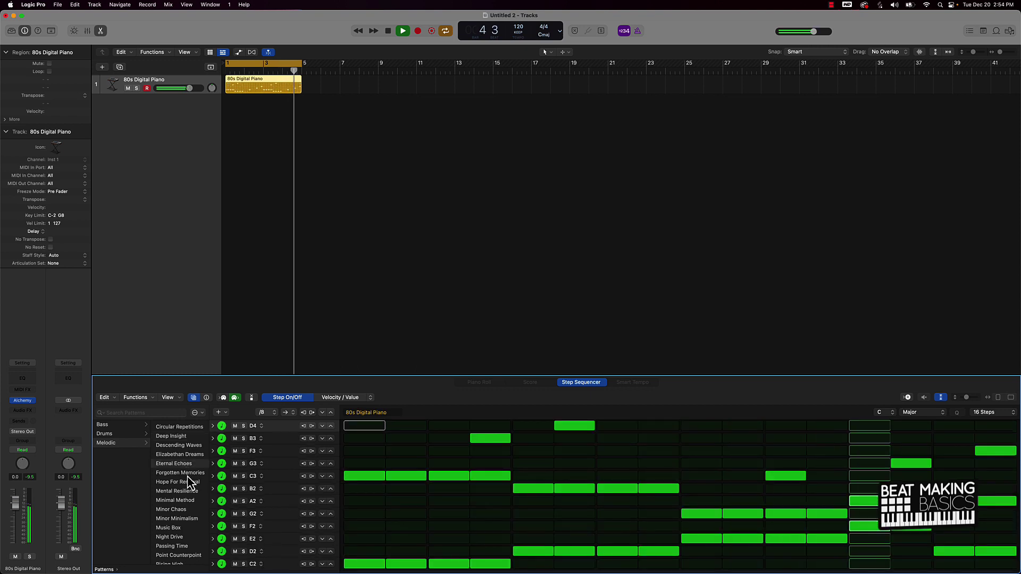
left_click(191, 490)
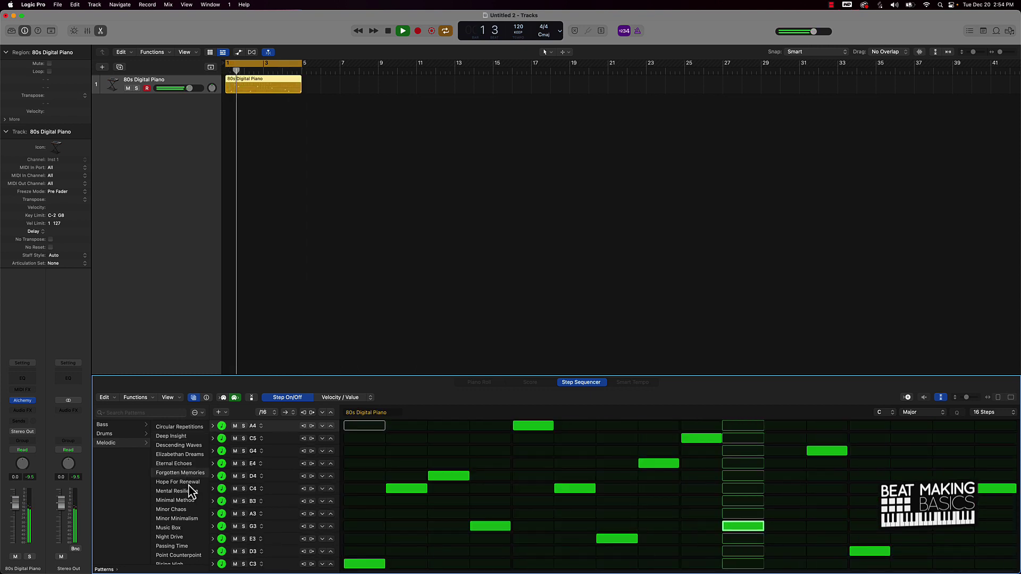
- Load the Mental Resilience pattern onto the 80s Digital Piano track, play it, and stop playback
left_click(191, 491)
left_click(191, 492)
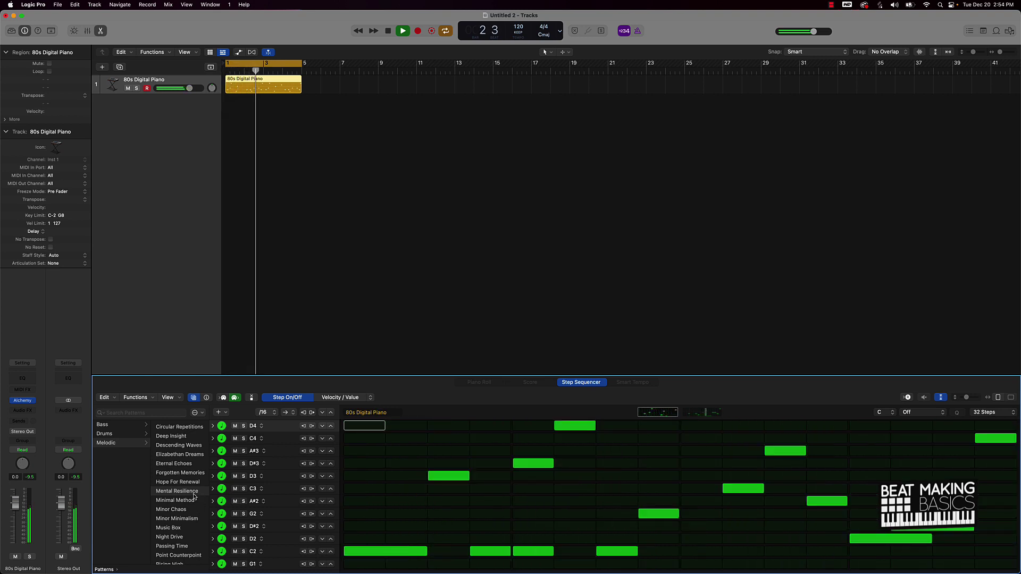
key("space")
- Create a new Quick Sampler track from the 80s Digital Piano pattern region
left_click(338, 270)
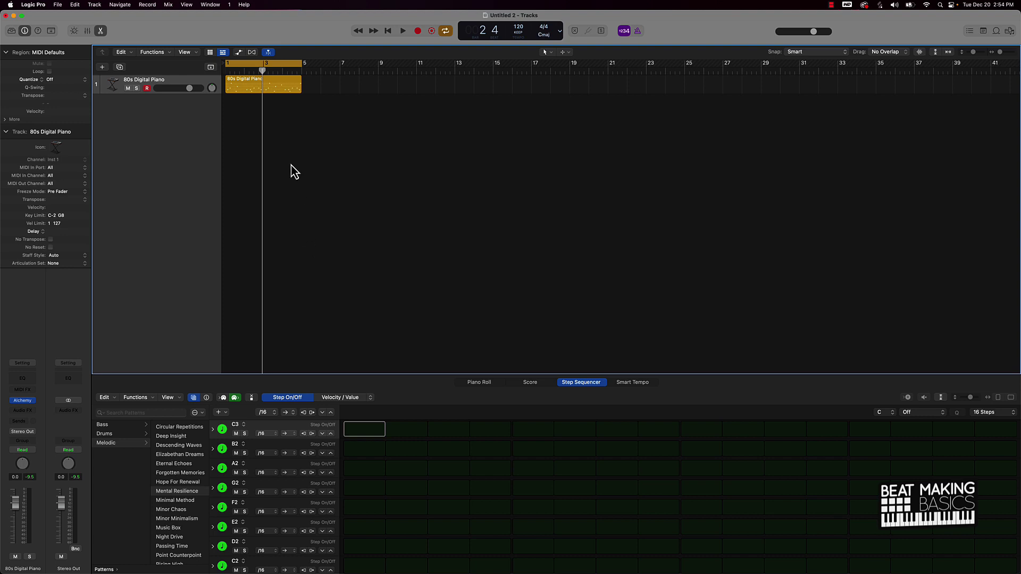
left_click_drag(283, 93, 112, 104)
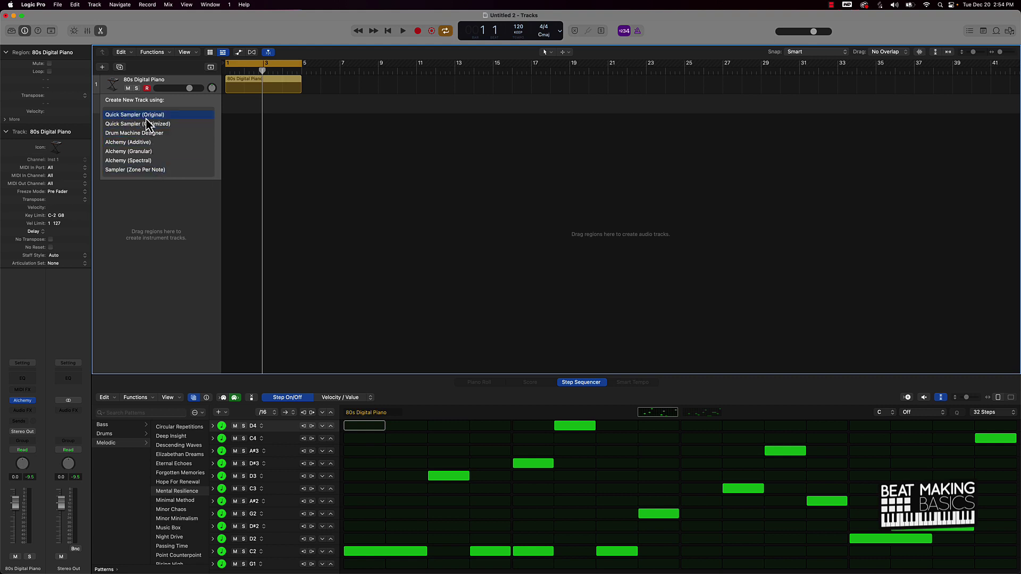
key("Escape")
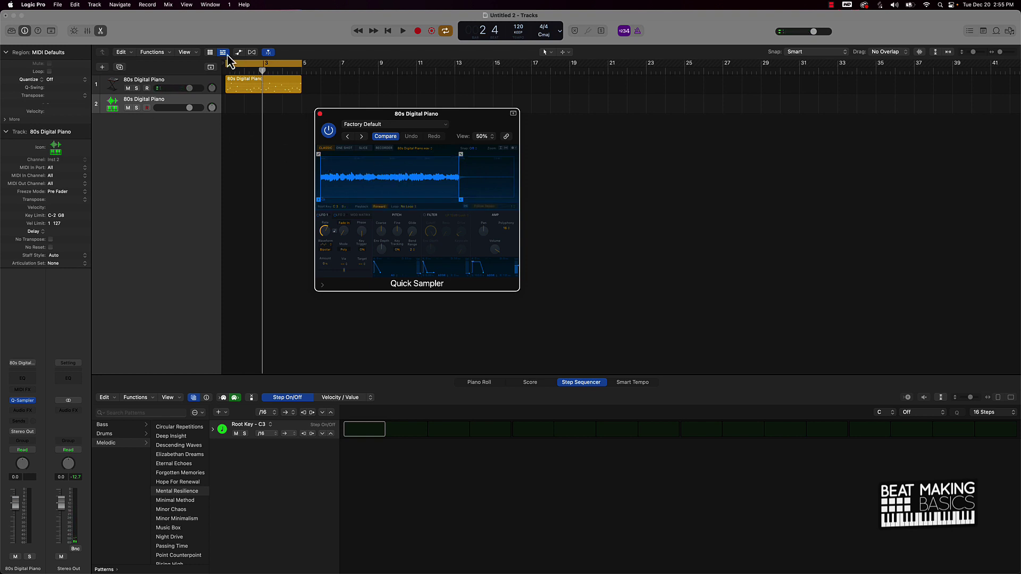
- Preview the C3 step in the original pattern region and mute the original 80s Digital Piano track
left_click(128, 89)
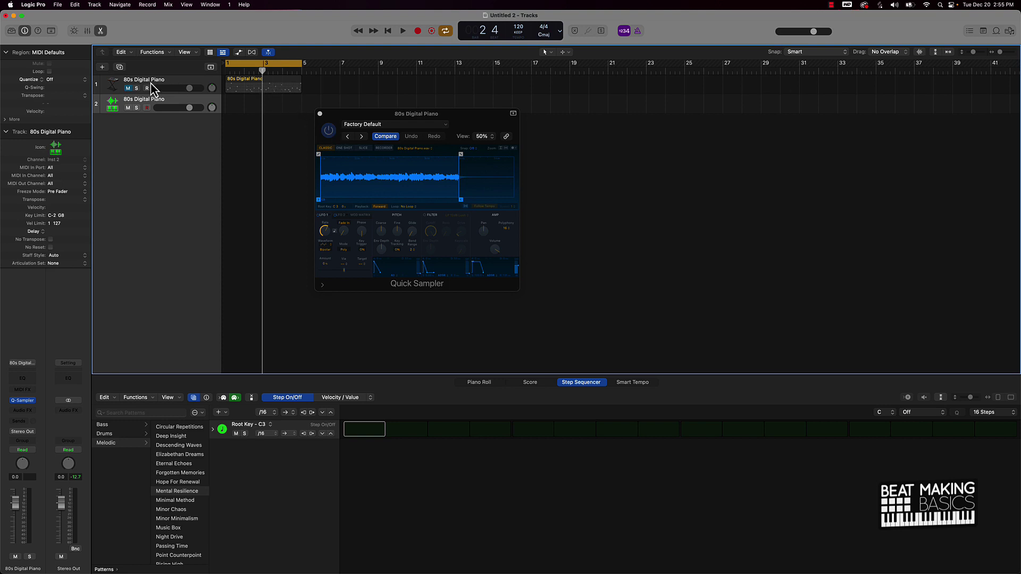
left_click(128, 88)
left_click(284, 86)
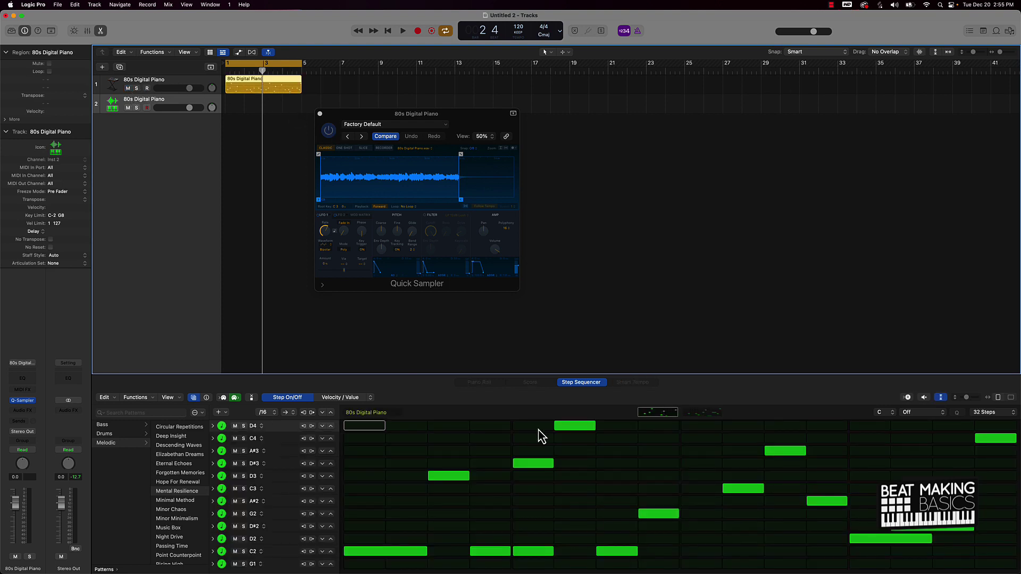
left_click(743, 488)
left_click(742, 487)
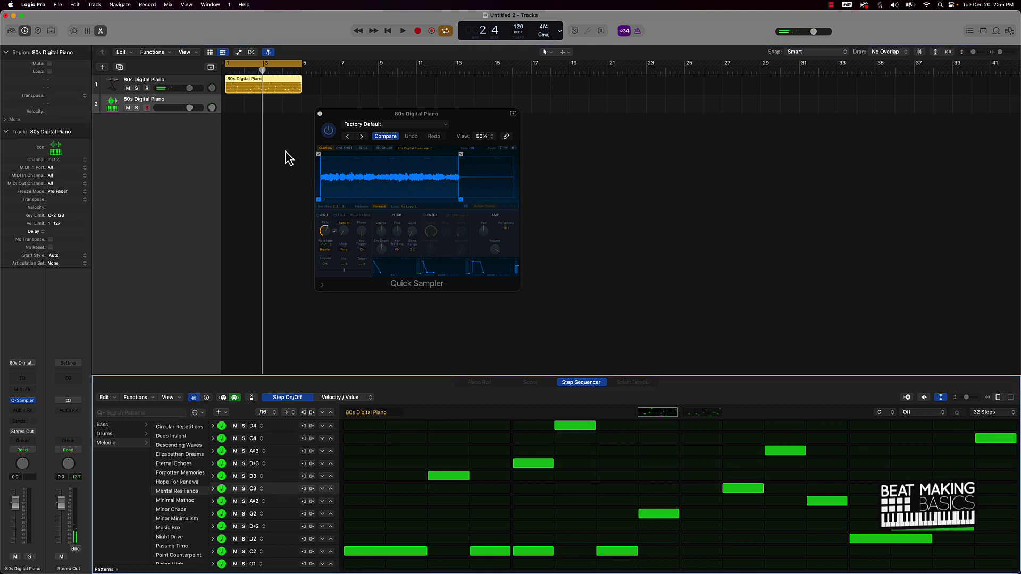
left_click(128, 88)
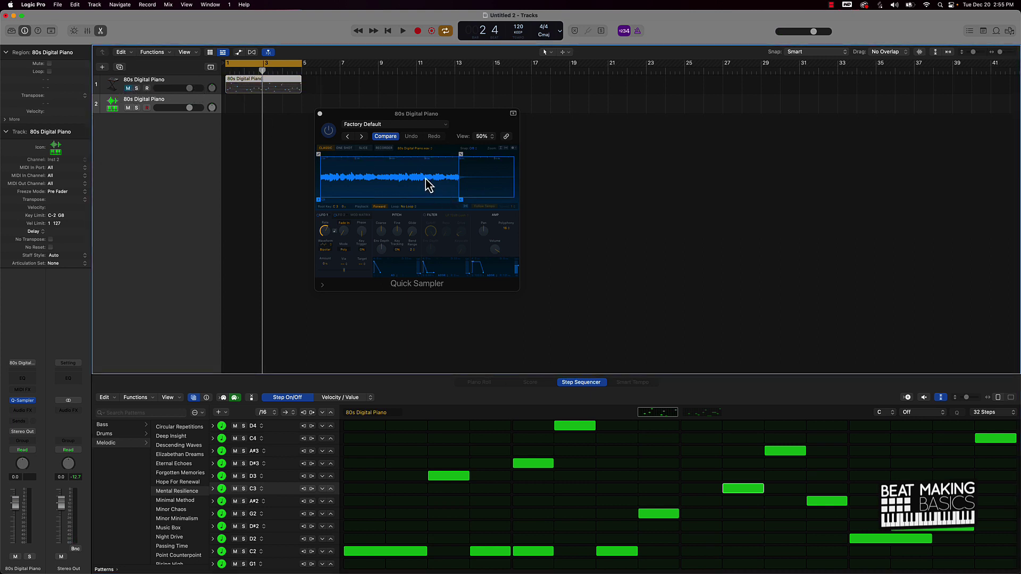
- Switch Quick Sampler to Slice mode for the piano sample and show the Musical Typing keyboard
left_click(363, 148)
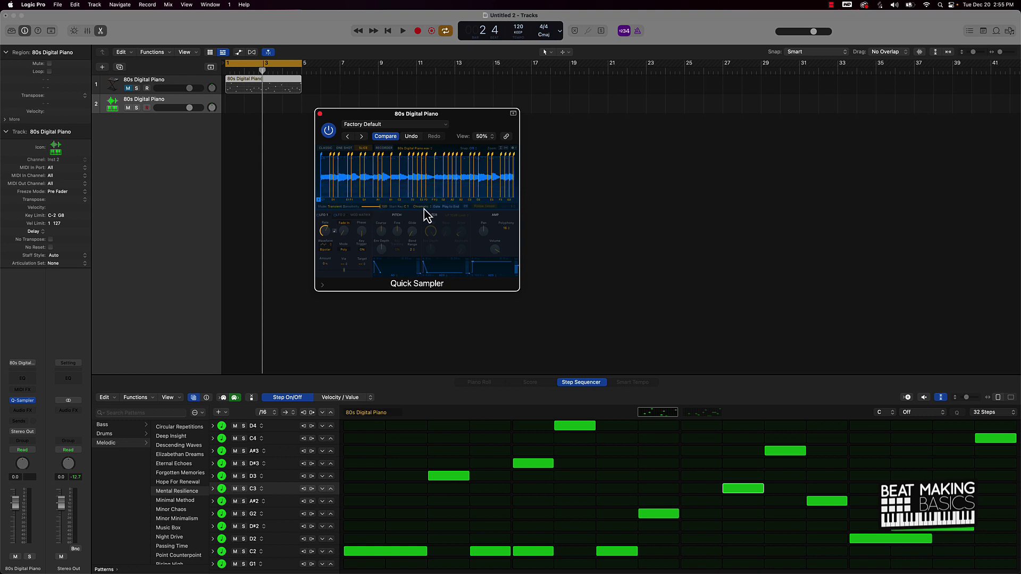
key("super+k")
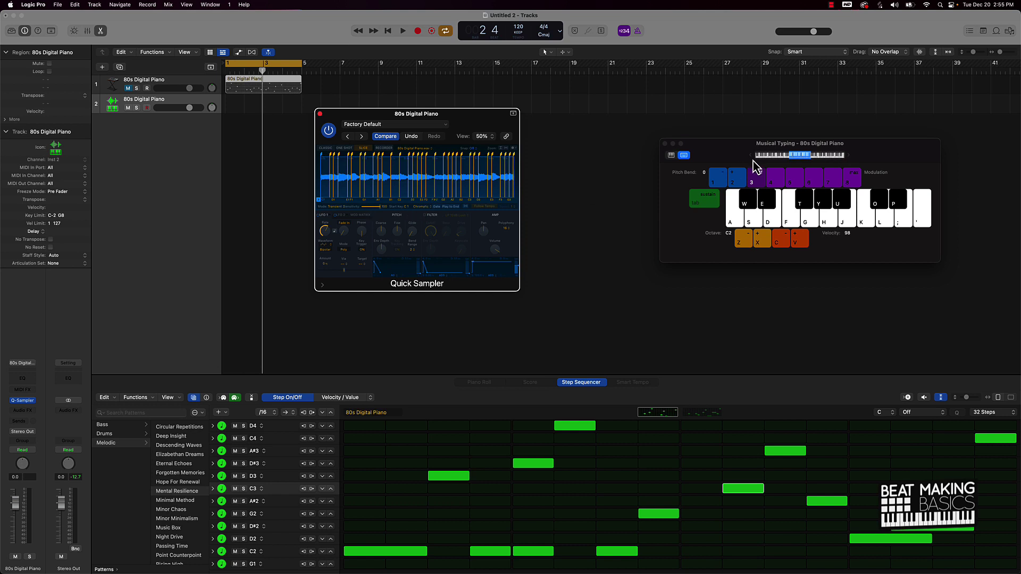
- Switch Musical Typing to the piano keyboard view, place it beside Quick Sampler, and enlarge it to span several octaves through C5
left_click(672, 156)
left_click_drag(719, 149, 588, 155)
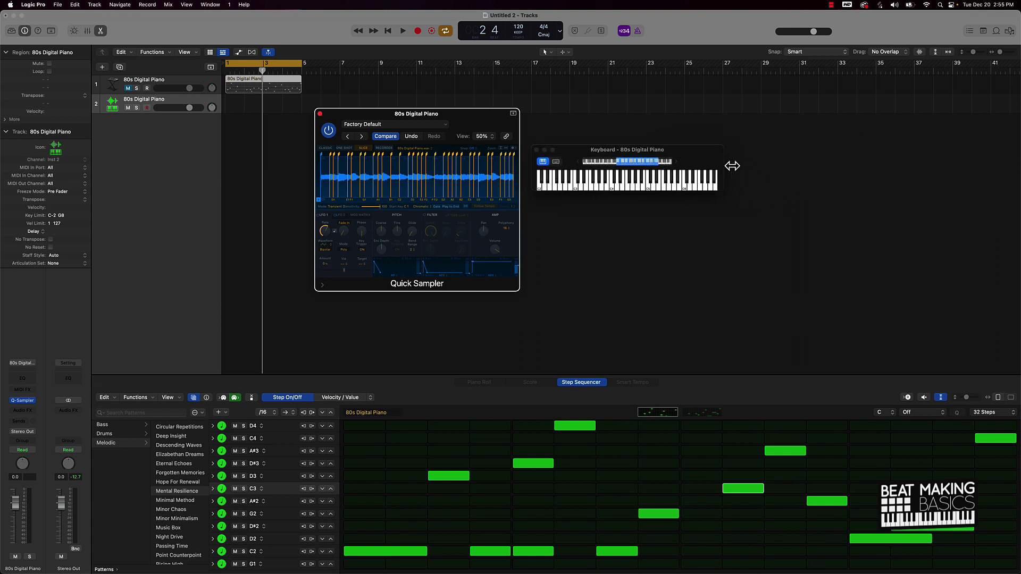
left_click_drag(724, 163, 834, 160)
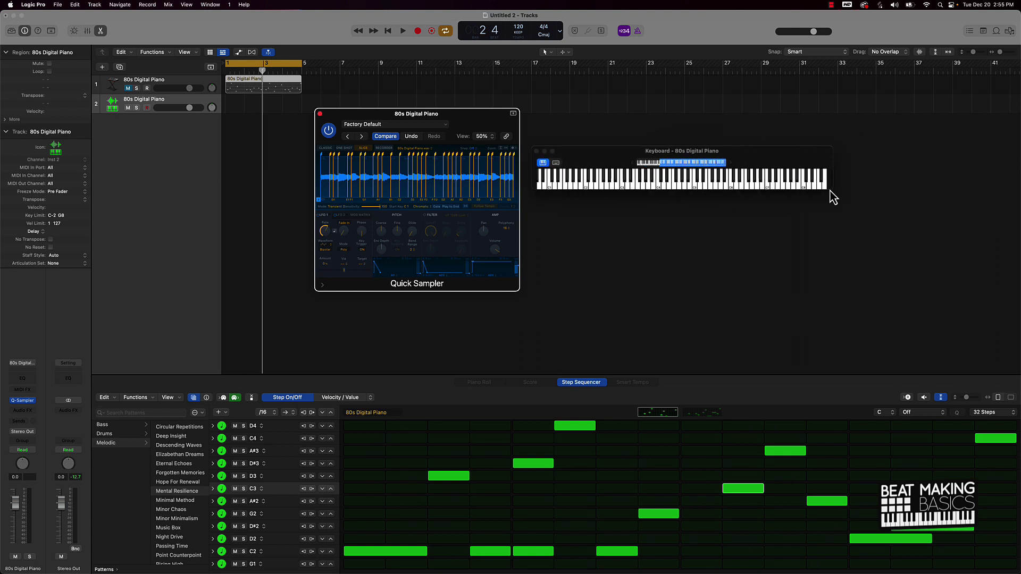
left_click_drag(837, 208, 900, 214)
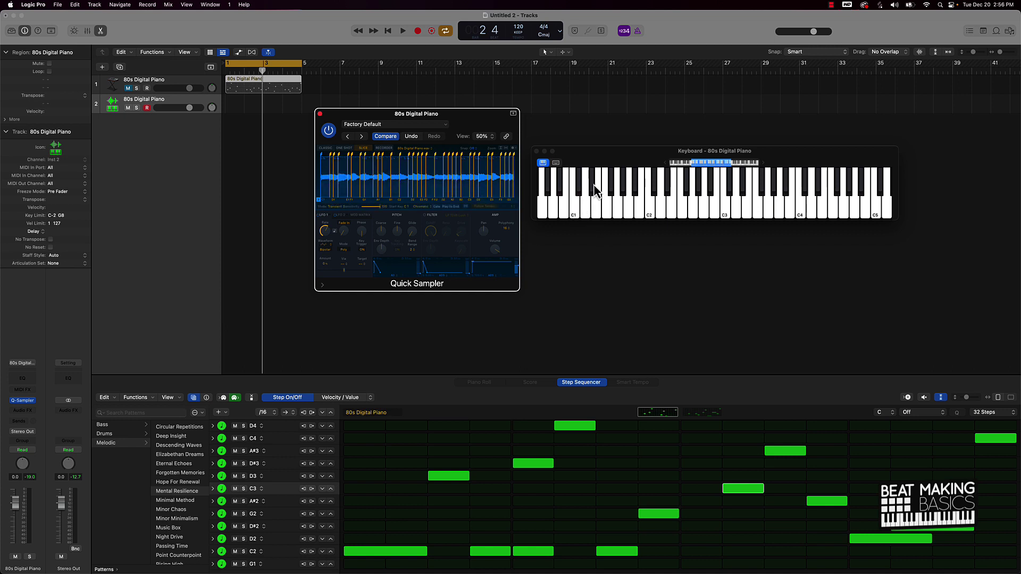
- Try a lower slice sensitivity and Manual slicing mode on the piano sample, and undo the slicing changes
left_click(424, 208)
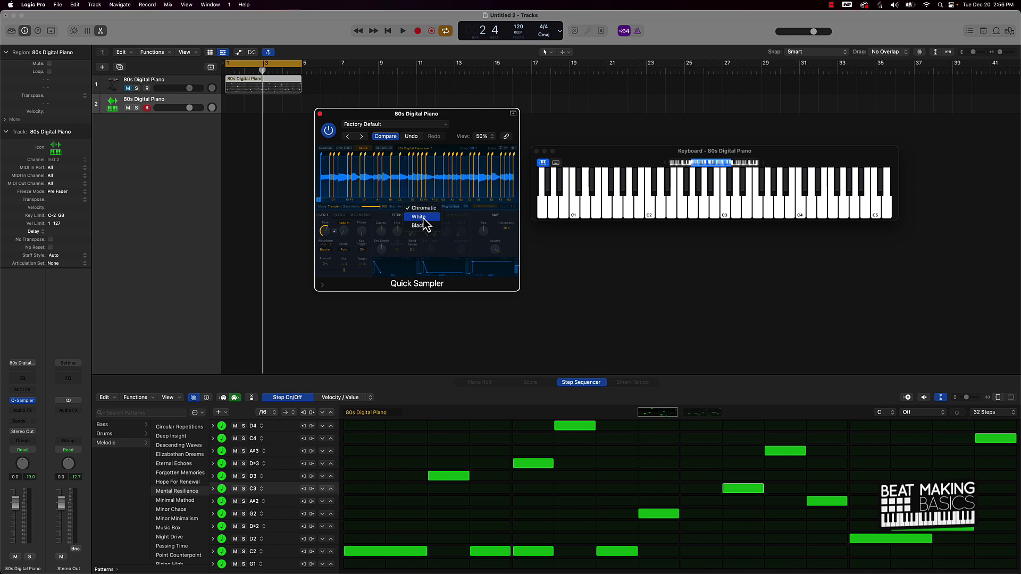
left_click(394, 218)
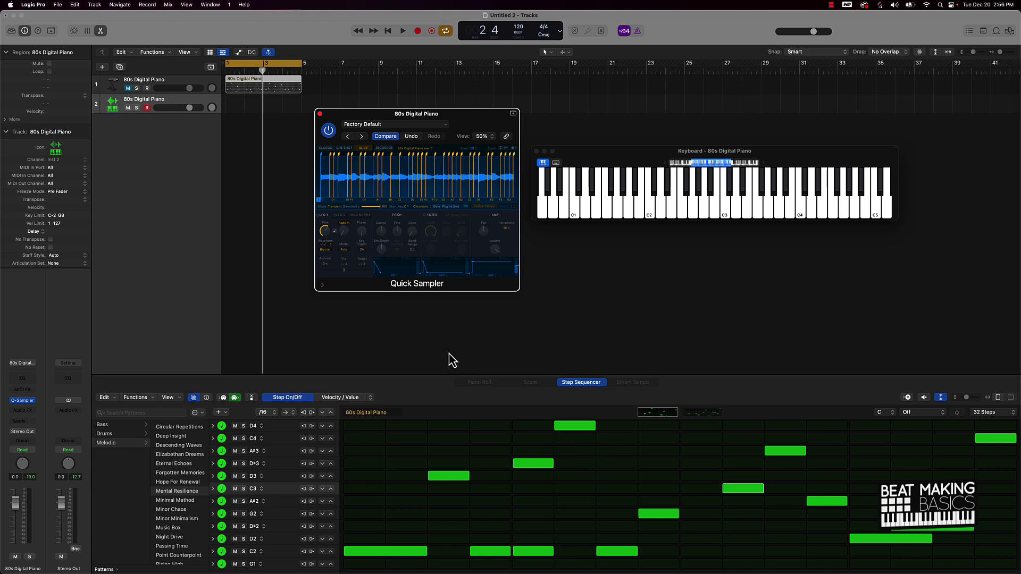
left_click_drag(384, 209, 375, 208)
left_click_drag(380, 207, 337, 212)
left_click(337, 208)
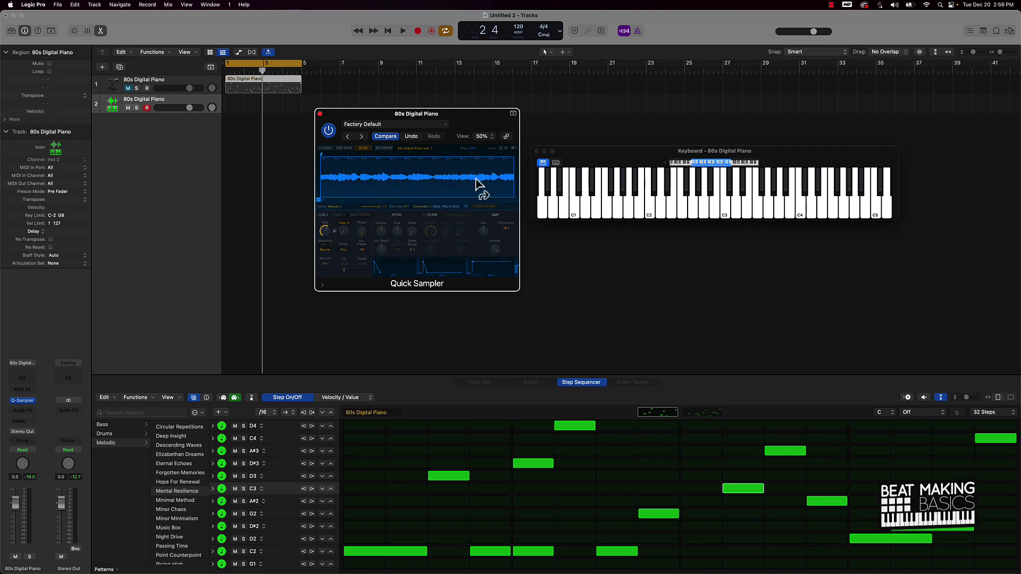
left_click(324, 208)
left_click(341, 183)
key("super+z")
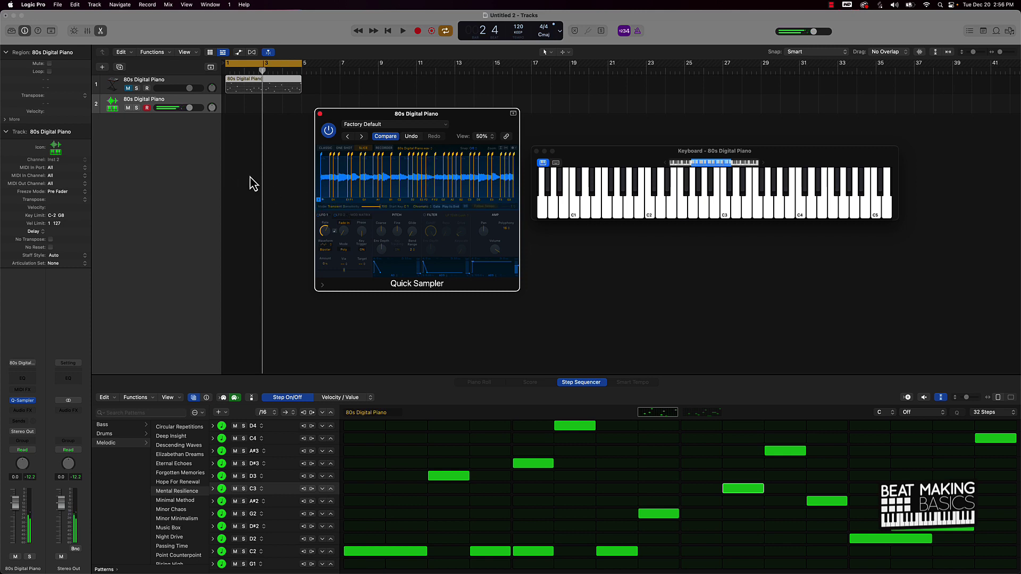
- Delete one slice marker just past the middle of the piano sample and switch Quick Sampler to Classic mode
right_click(438, 153)
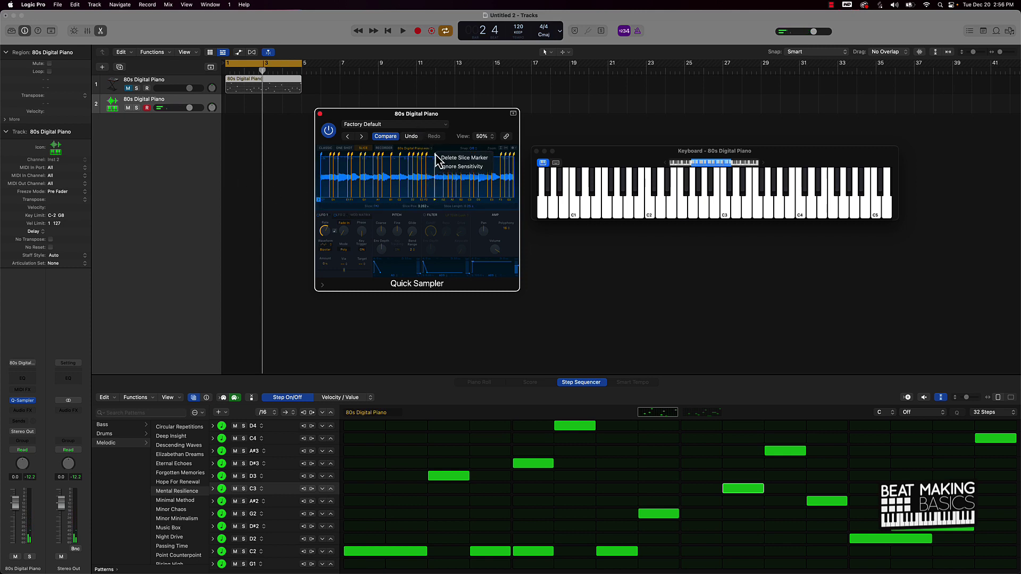
left_click(459, 159)
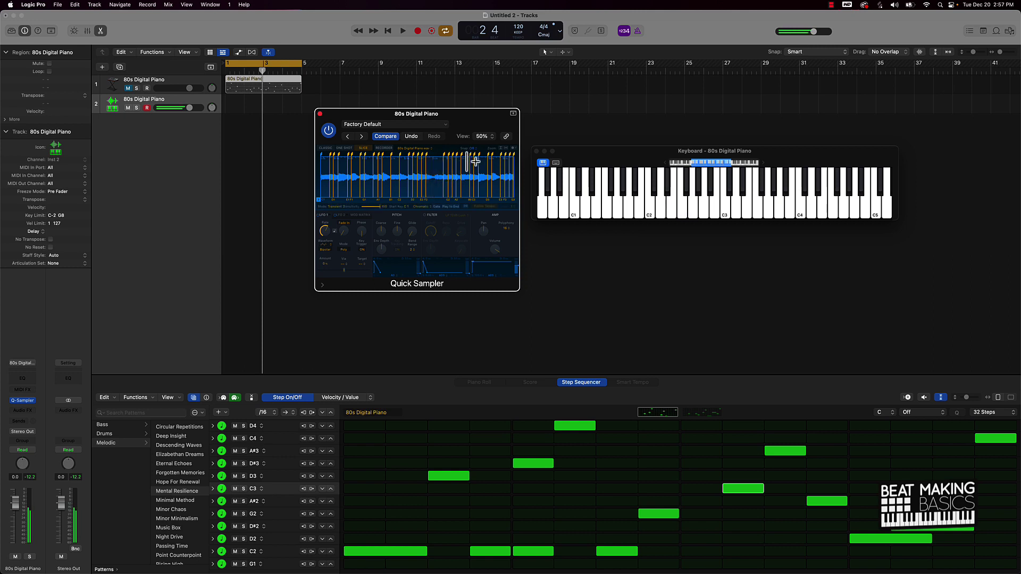
left_click(324, 149)
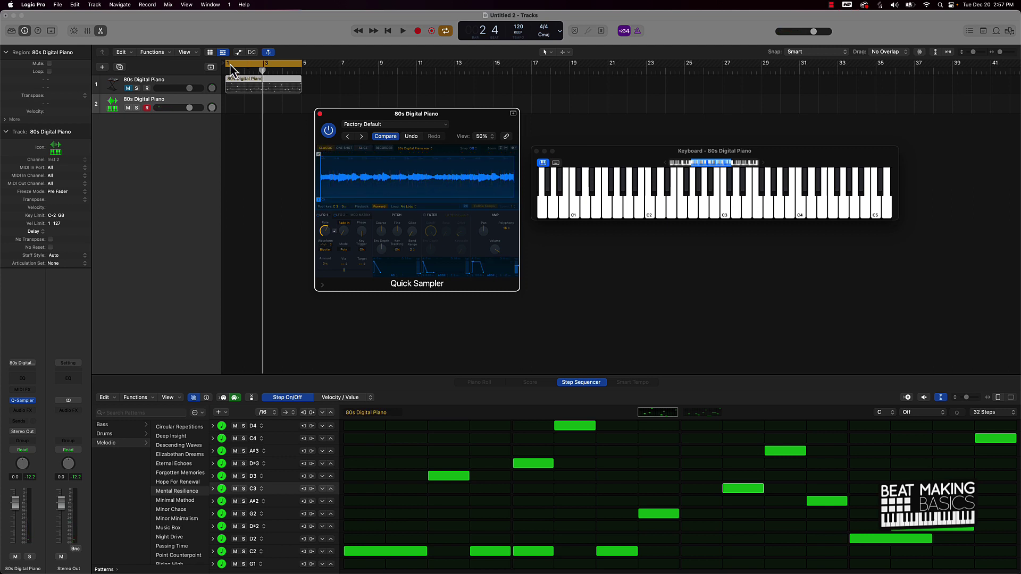
- Close Quick Sampler, mute its track, and unmute the original 80s Digital Piano track
left_click(320, 114)
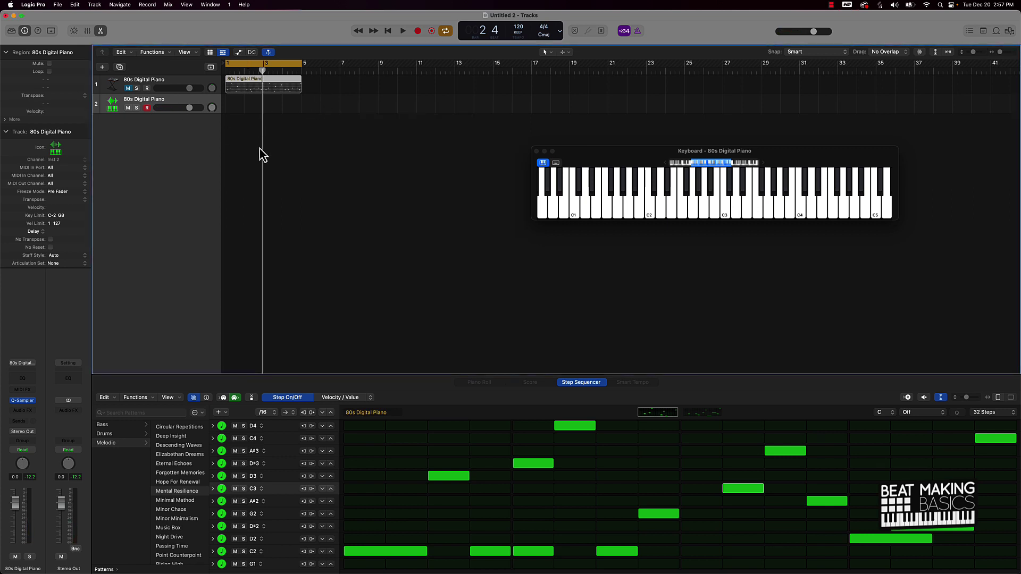
left_click(128, 108)
left_click(128, 89)
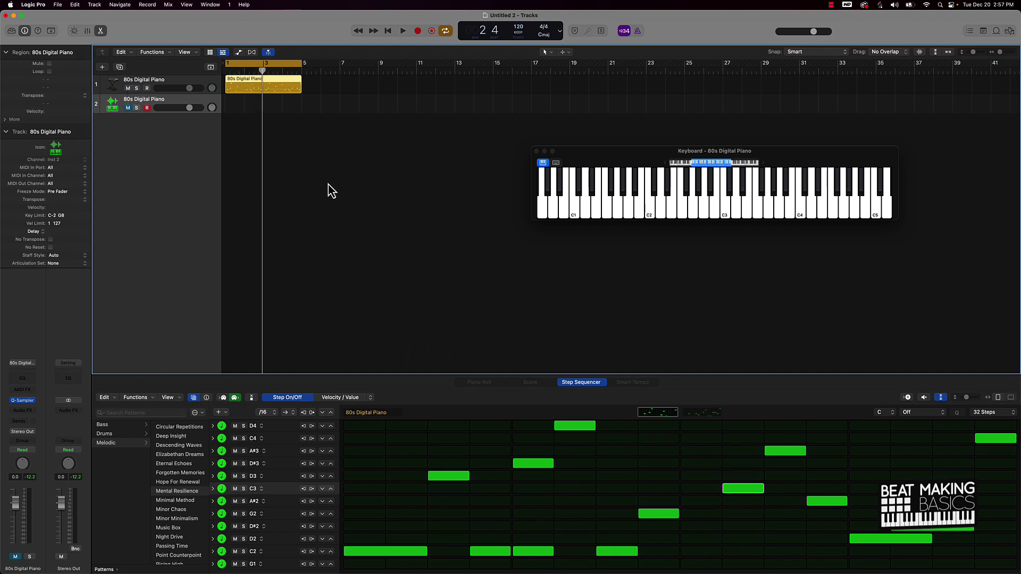
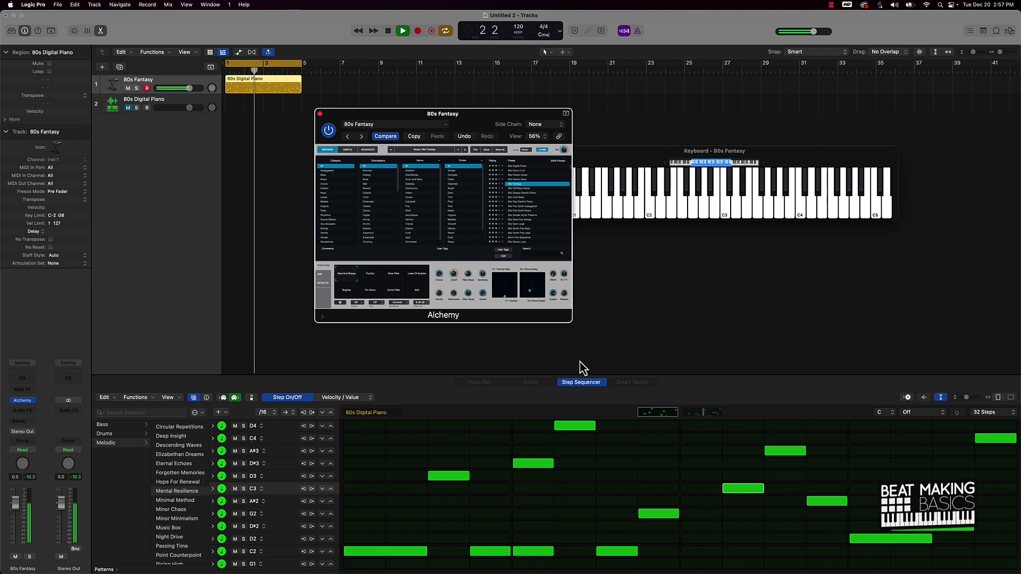
- Audition the 80s Sync Lead preset in Alchemy, load 80s Synth Pop Lead instead, and stop playback
left_click(531, 224)
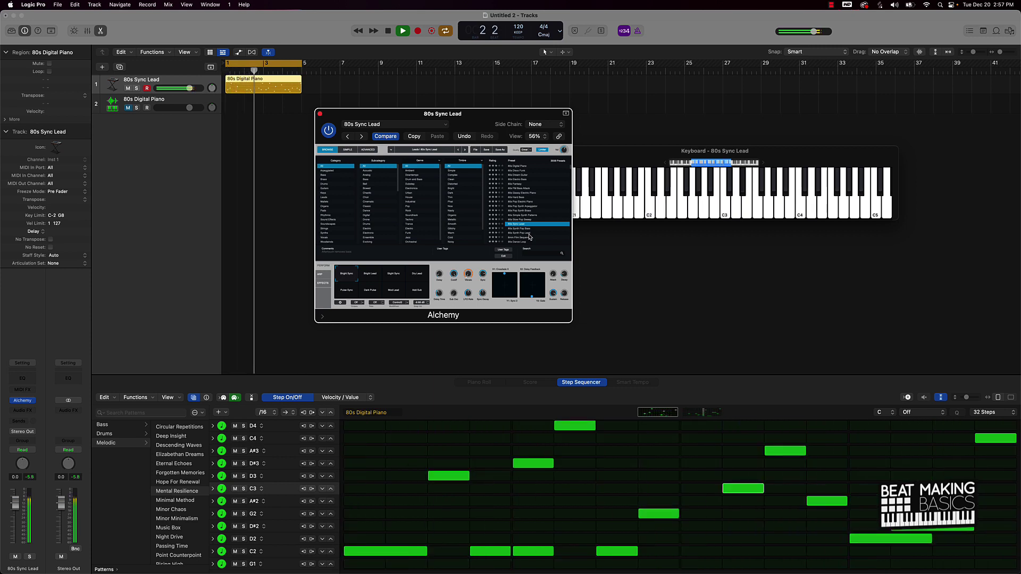
left_click(530, 234)
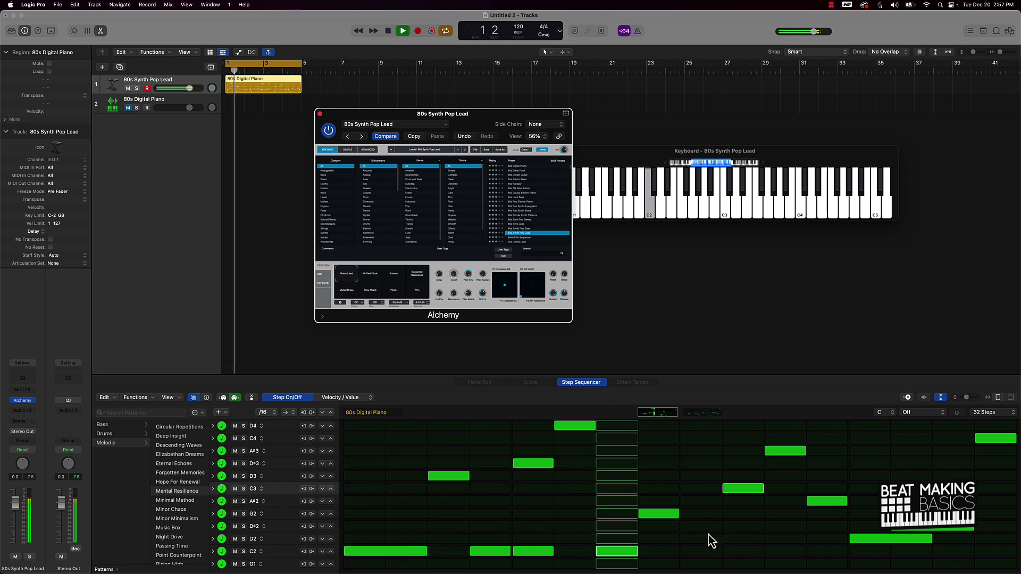
key("space")
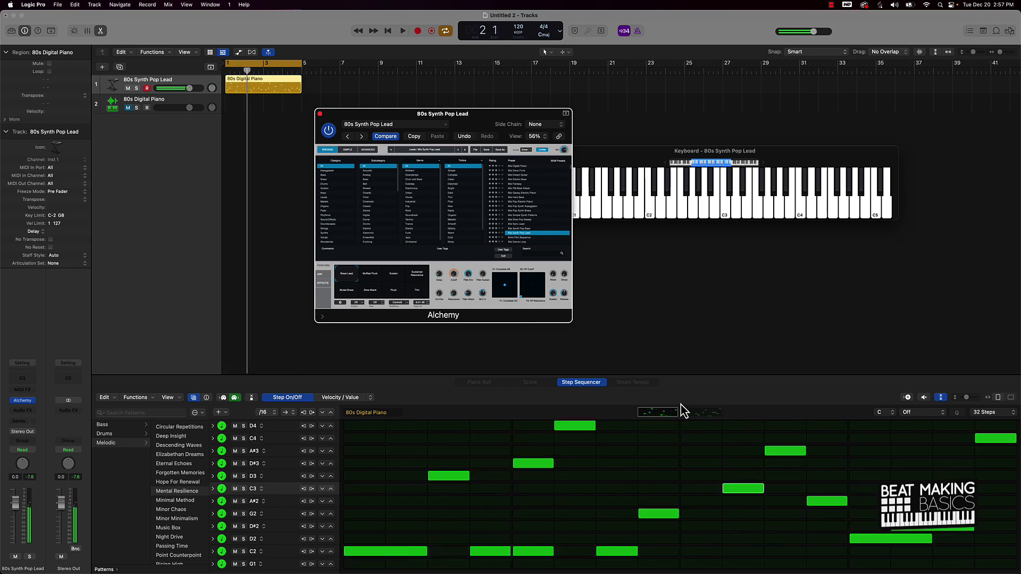
- Show the second page of the pattern's steps in the Step Sequencer and play it briefly
left_click(702, 414)
key("space")
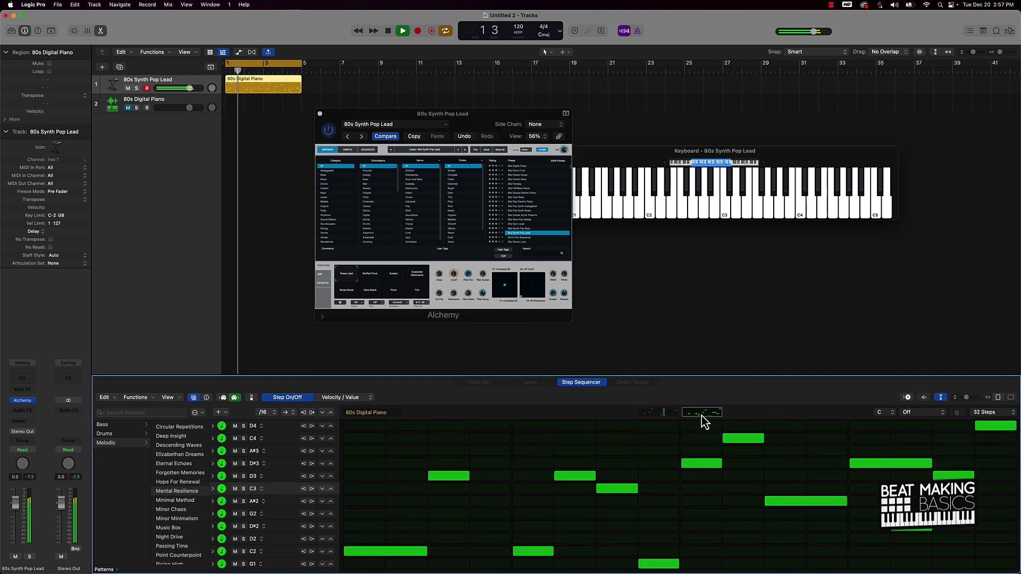
key("space")
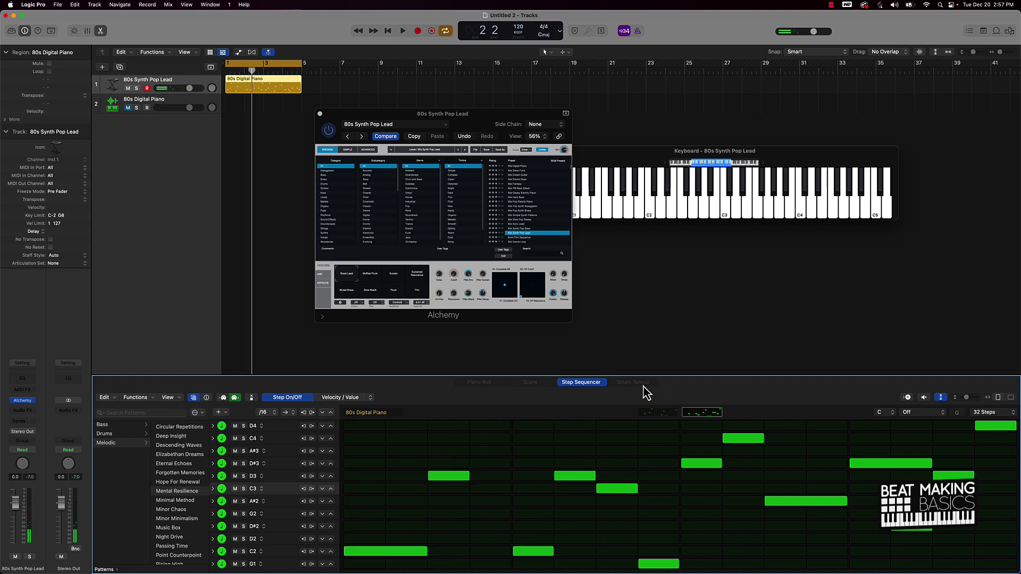
- Try looping bars 3 to 5 and bars 2 to 4 of the pattern, playing each cycle range
left_click_drag(230, 66, 270, 63)
key("space")
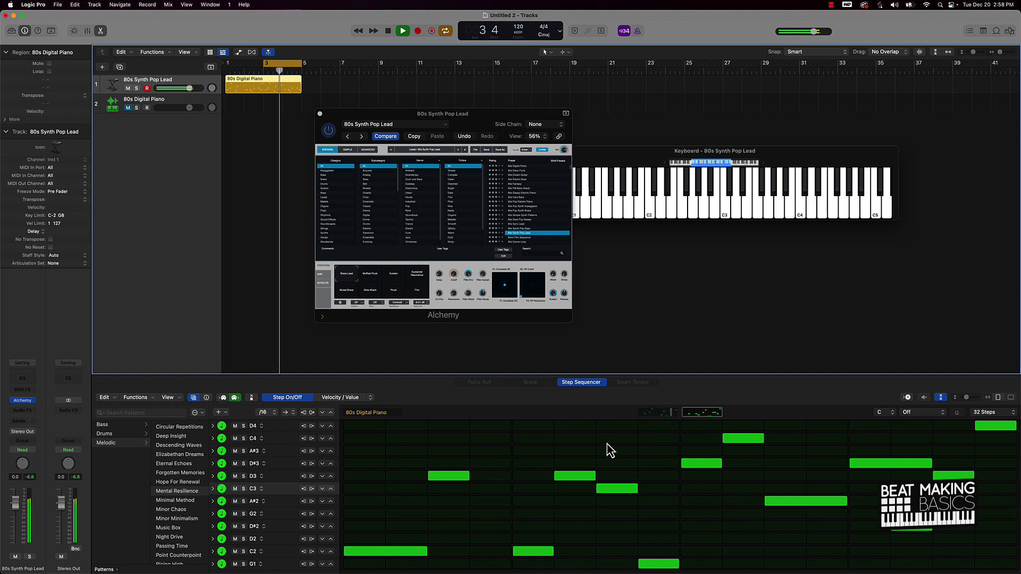
key("space")
key("space")
left_click_drag(281, 64, 263, 64)
key("space")
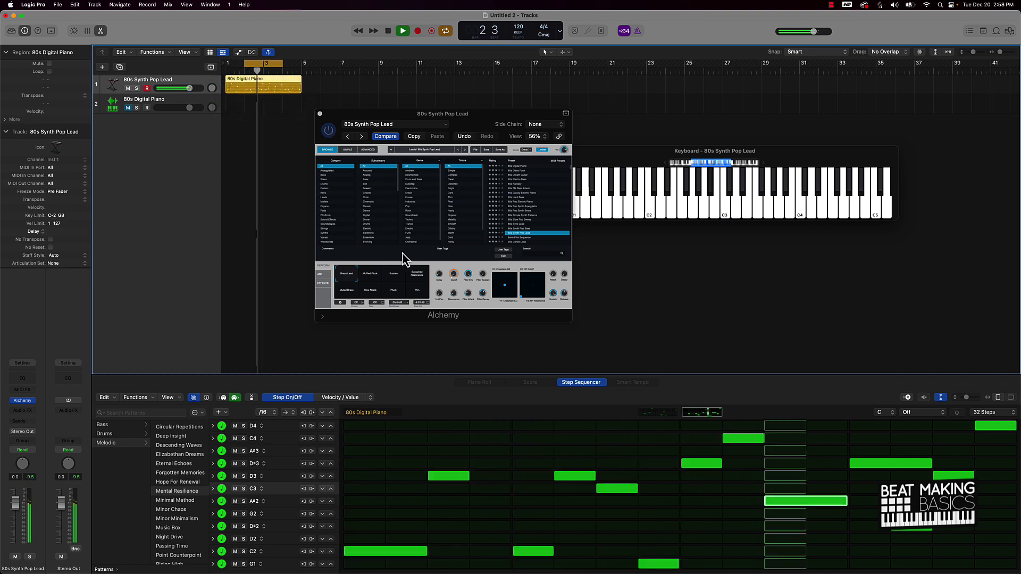
key("space")
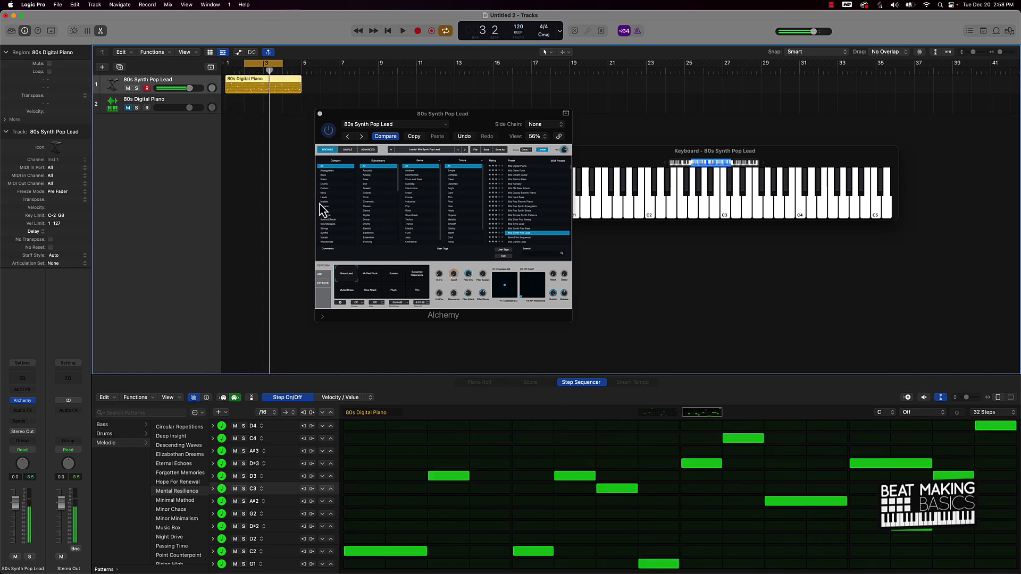
- Set the cycle range to bars 1 to 3, and try an A#3 note at the second page's fourth step before removing it
left_click_drag(278, 66, 269, 72)
key("space")
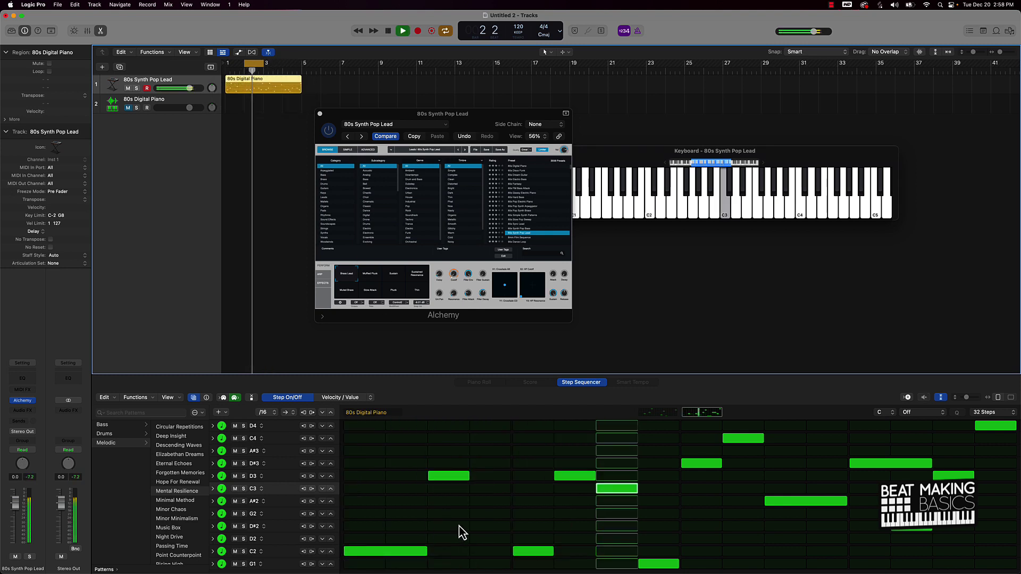
left_click(491, 451)
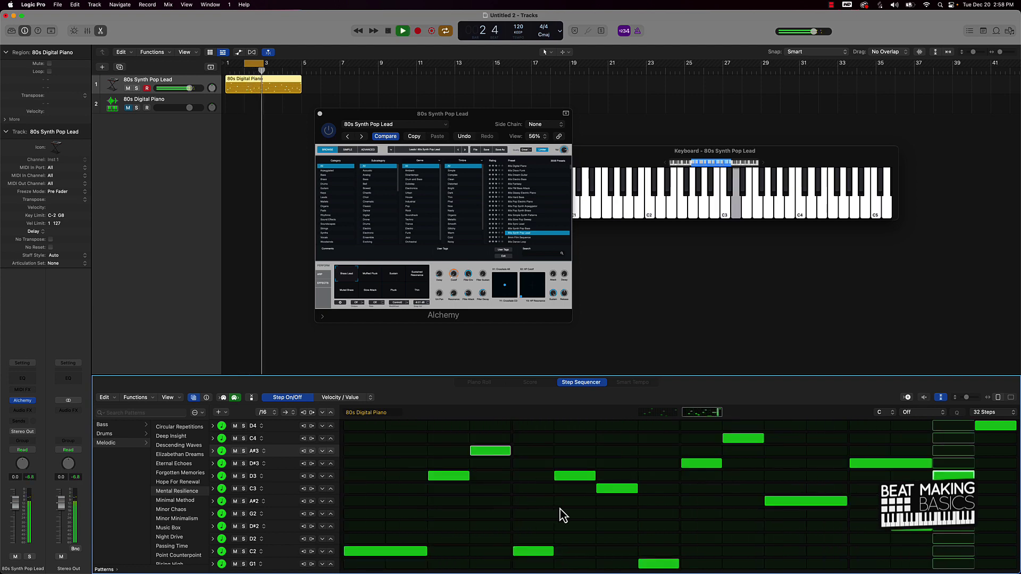
key("space")
left_click_drag(246, 65, 229, 66)
key("space")
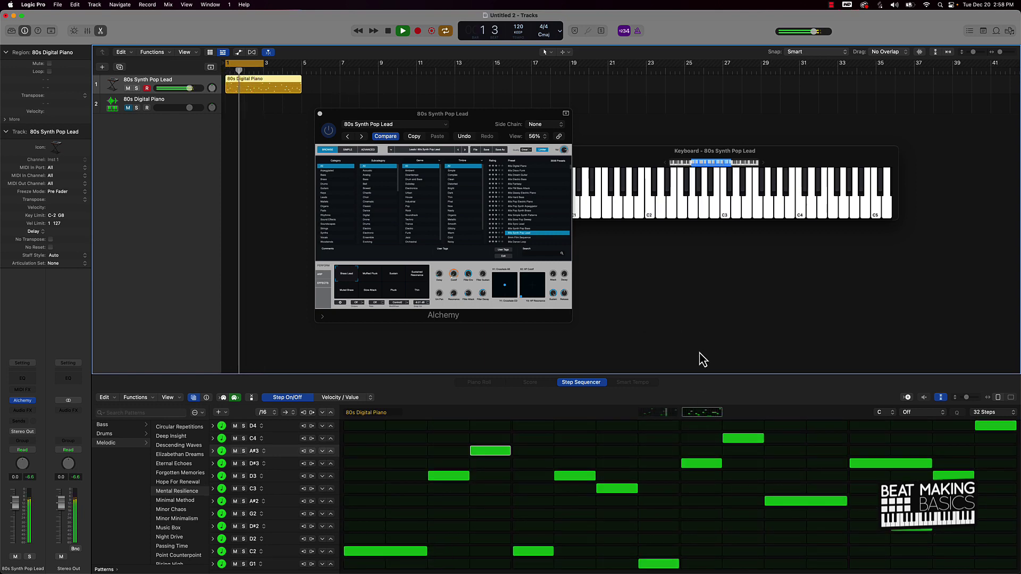
left_click(490, 451)
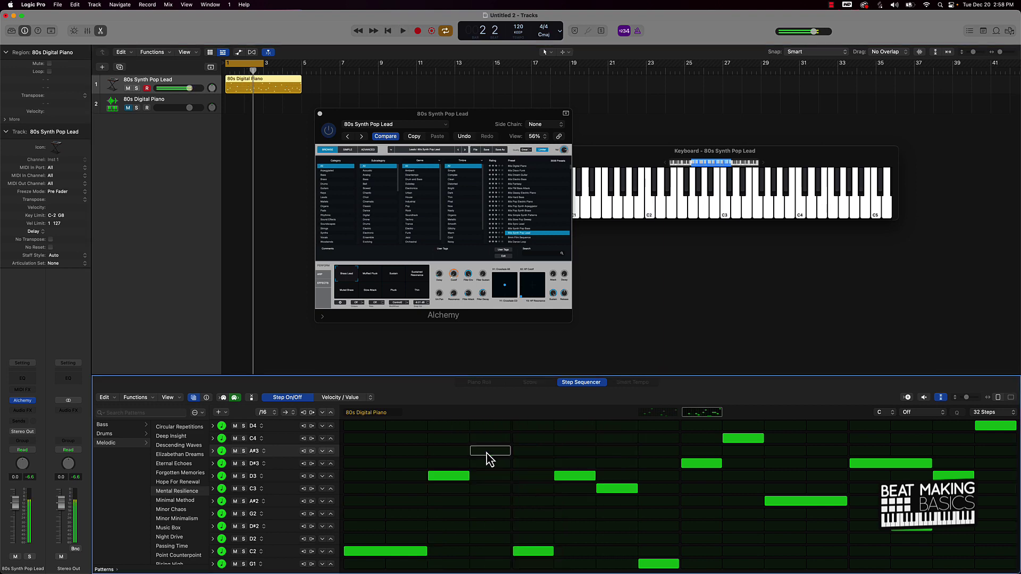
- Try D#3 in place of D3 at the second page's third step, and restore the D3 note
left_click(457, 478)
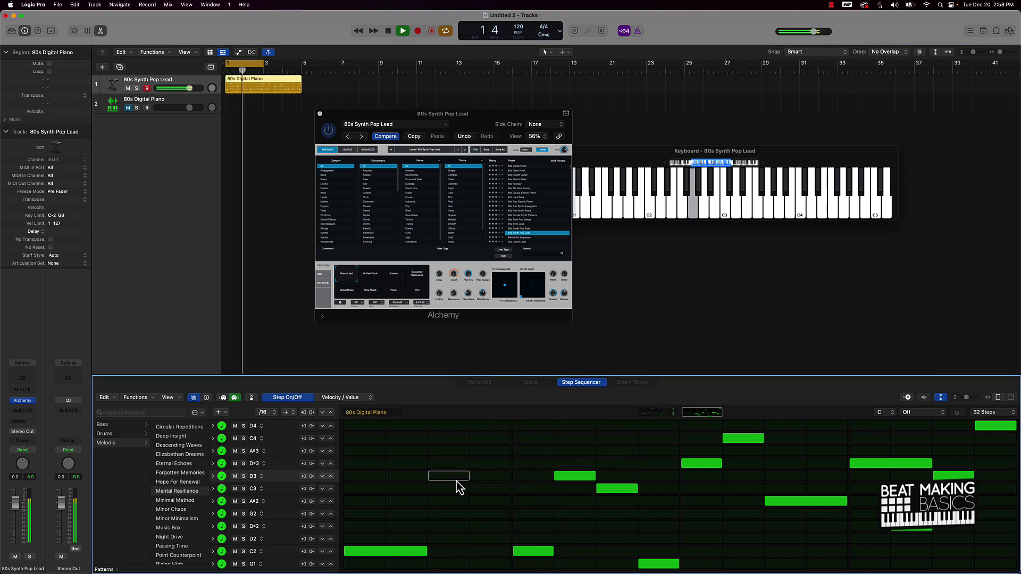
left_click(451, 464)
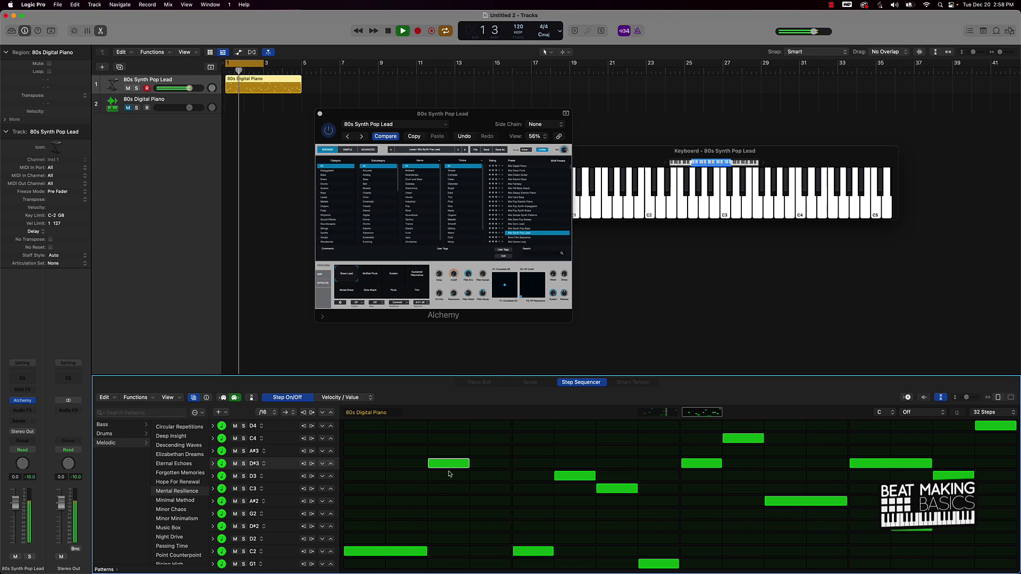
key("space")
left_click(449, 466)
left_click(448, 477)
- Try a D#3 note at the second page's fourth step, play the loop, and remove the note
left_click(486, 465)
key("space")
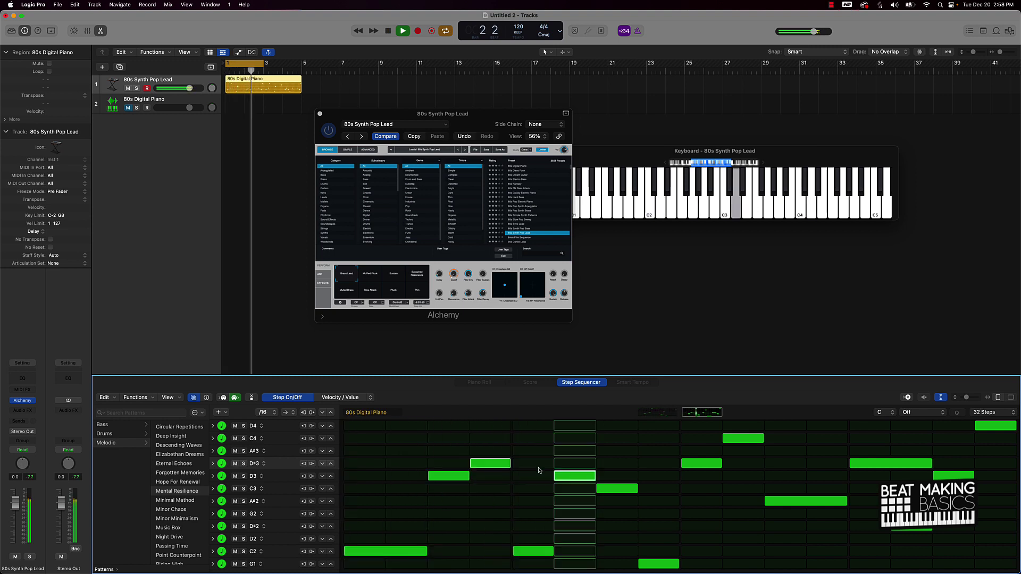
key("space")
left_click(492, 470)
- Add a C4 note at the second page's fourth step, replace D3 with A#3 at the third, and audition the loop
left_click(487, 439)
key("space")
left_click(453, 476)
left_click(451, 452)
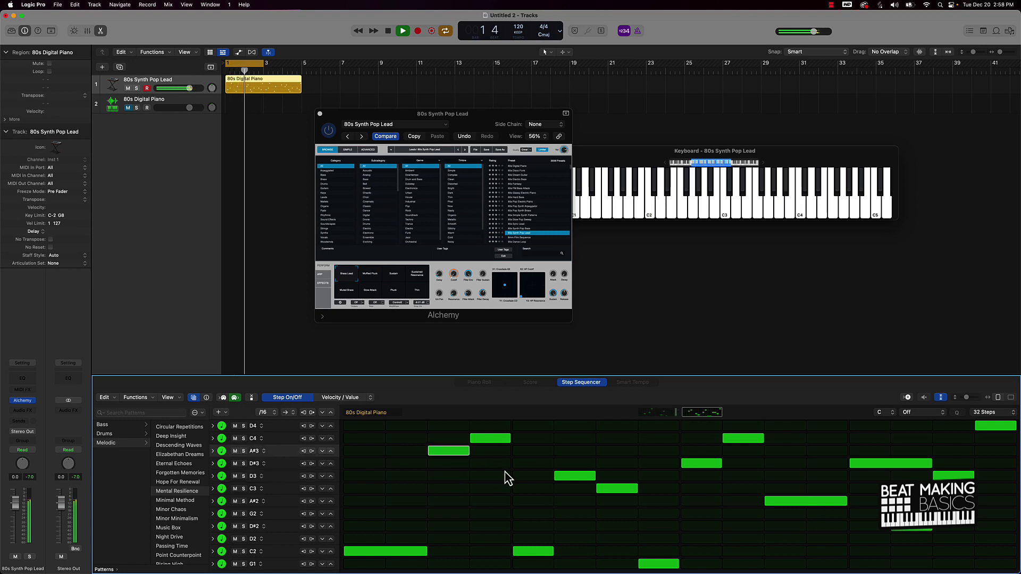
key("space")
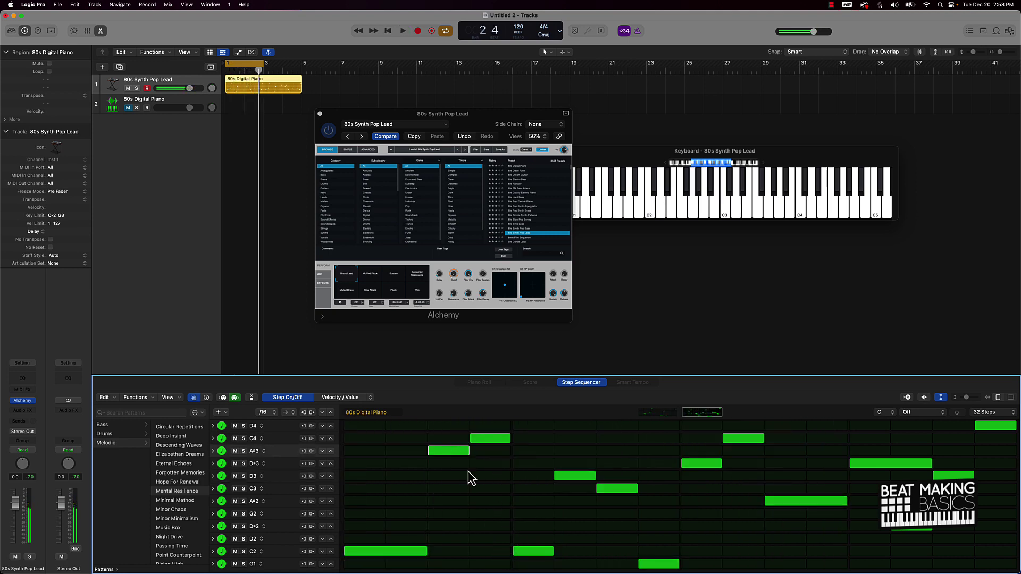
- Replace A#3 with D#3 at the second page's third step, audition it, and change that step back to D3
left_click(445, 464)
left_click(446, 452)
key("space")
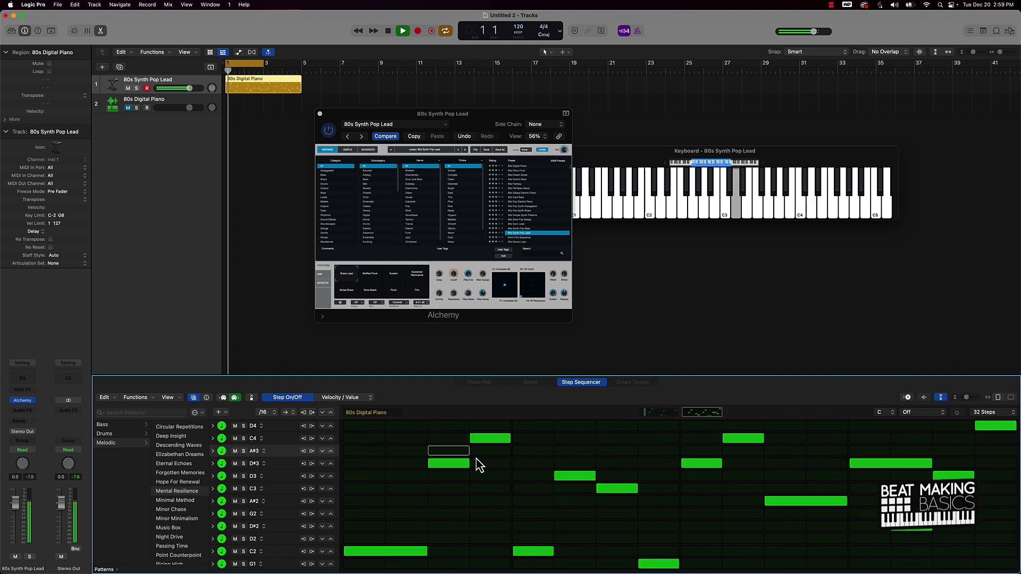
left_click(448, 466)
left_click(448, 476)
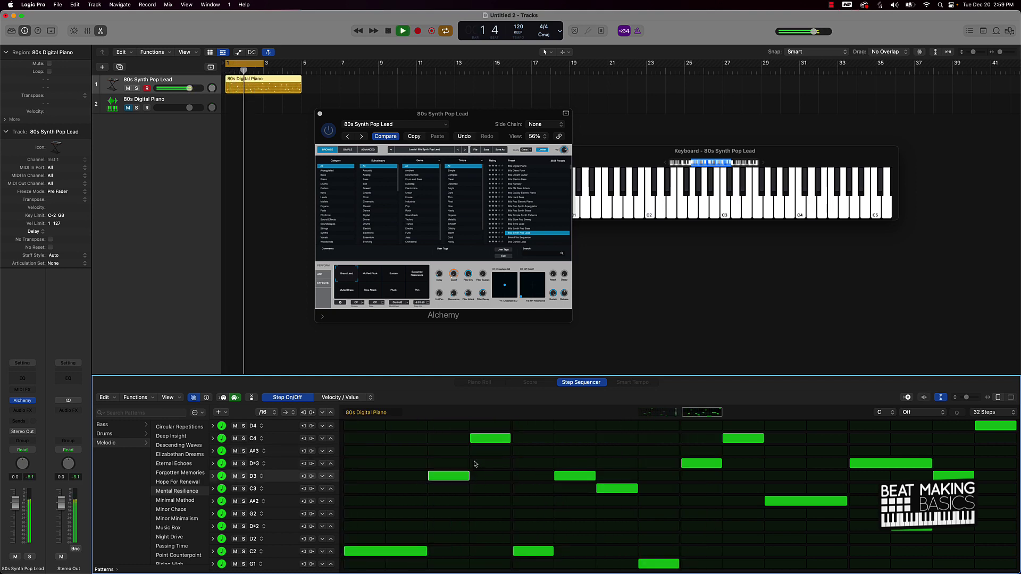
key("space")
- Replace C4 with D#3 at the second page's fourth step, audition the loop, and remove the D#3 note
left_click(480, 439)
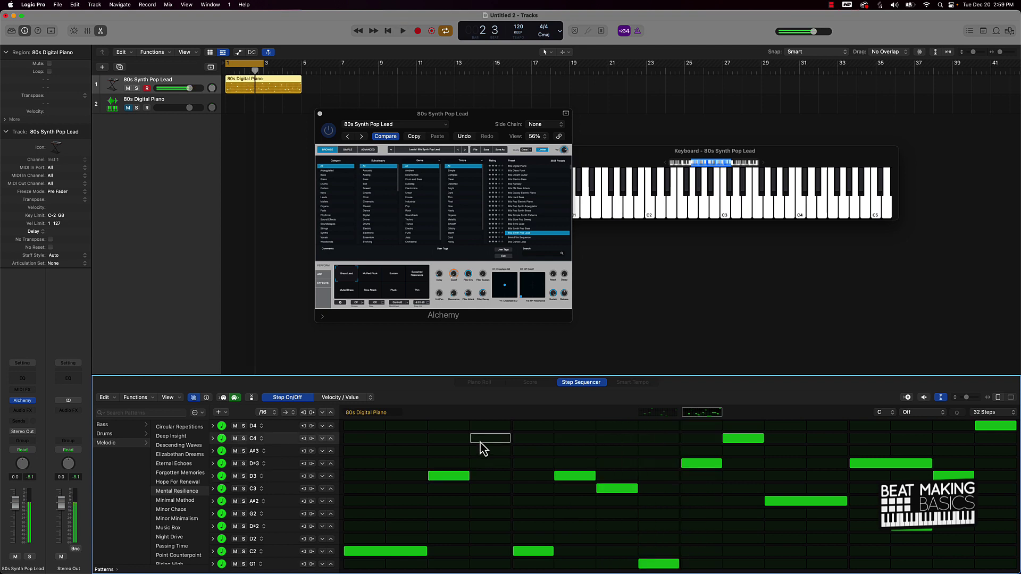
left_click(478, 466)
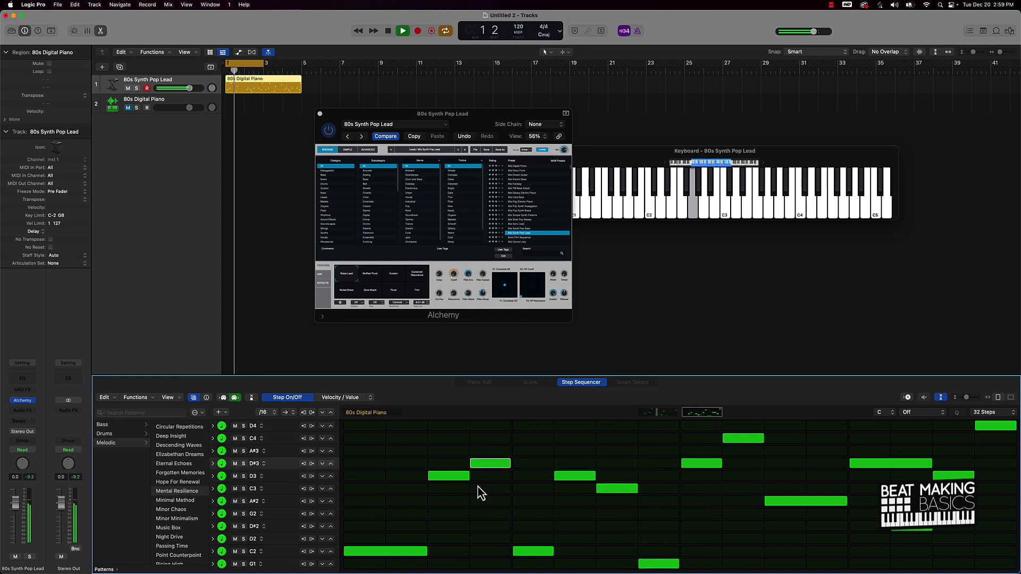
key("space")
left_click(455, 479)
left_click(483, 466)
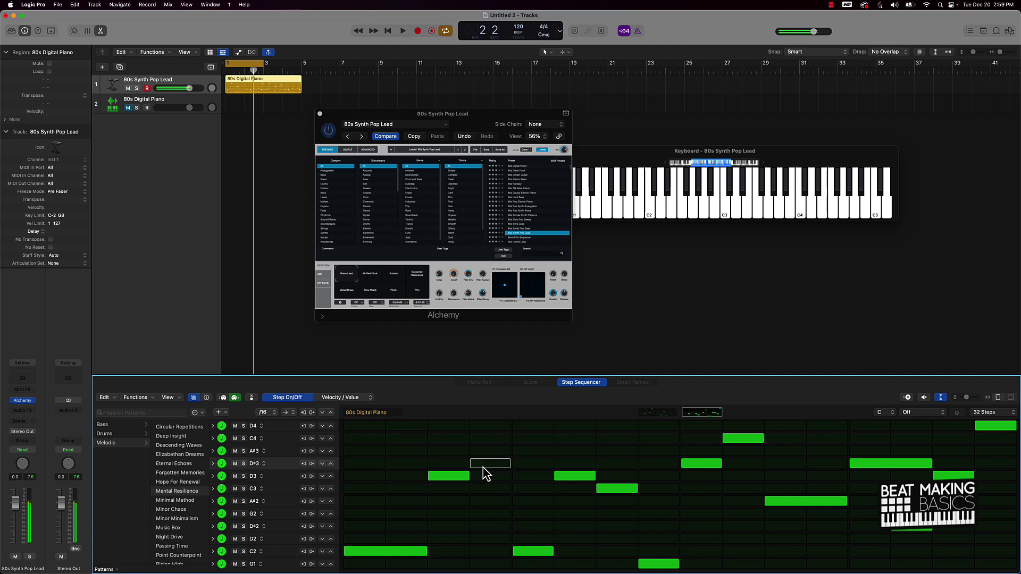
- Replace C2 with C3 at the second page's fifth step, audition it with D#3 at the fourth, and remove that D#3 note
left_click_drag(526, 558, 525, 495)
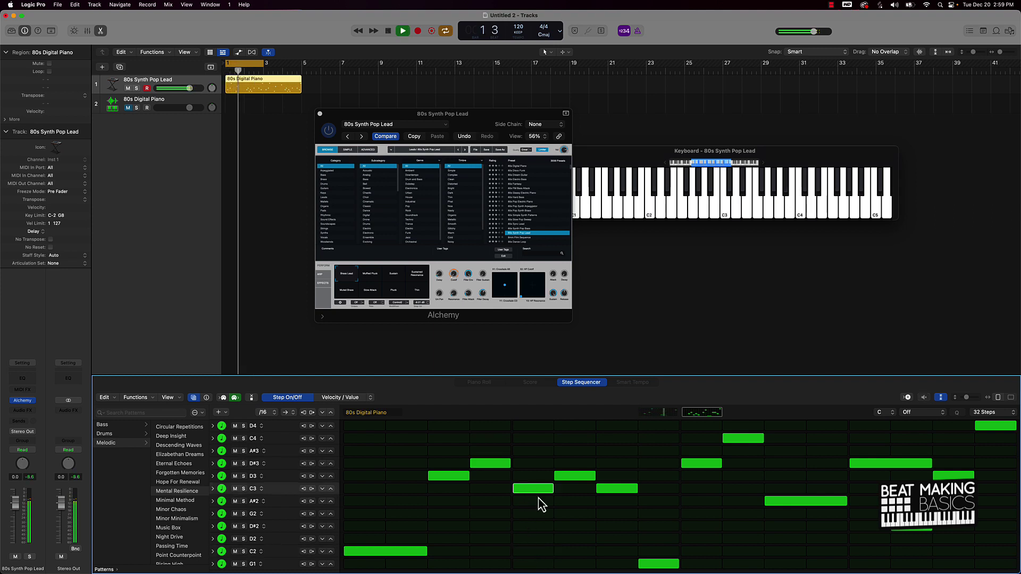
key("space")
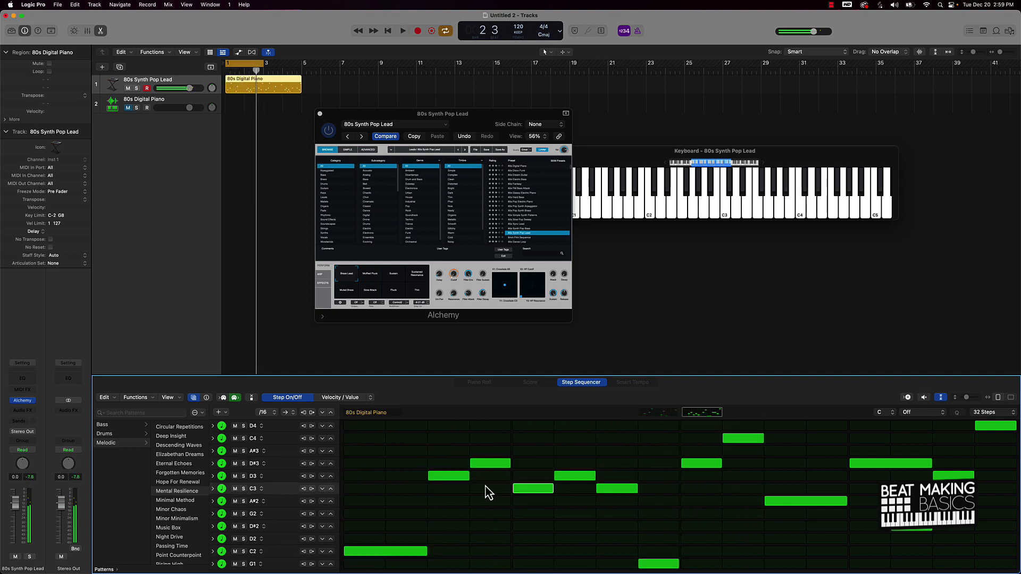
left_click(457, 476)
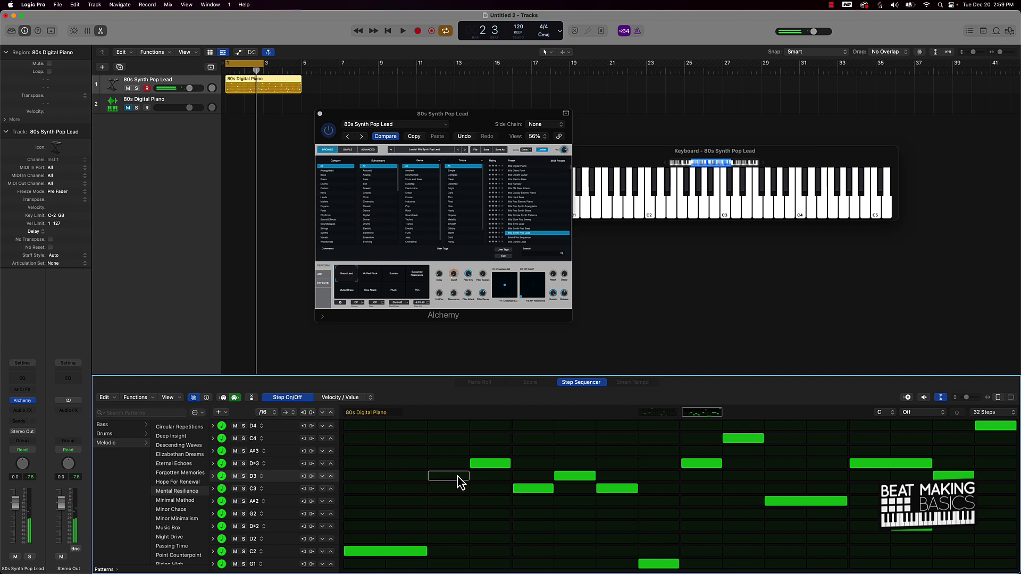
left_click(482, 465)
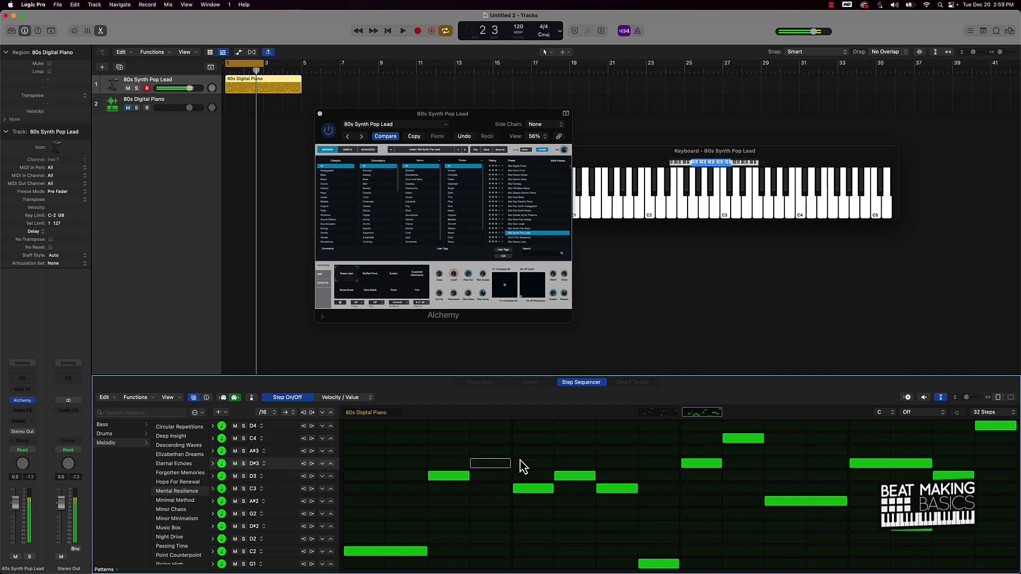
- Replace C3 with D#3 at the second page's fifth step and audition the loop
left_click(541, 490)
key("space")
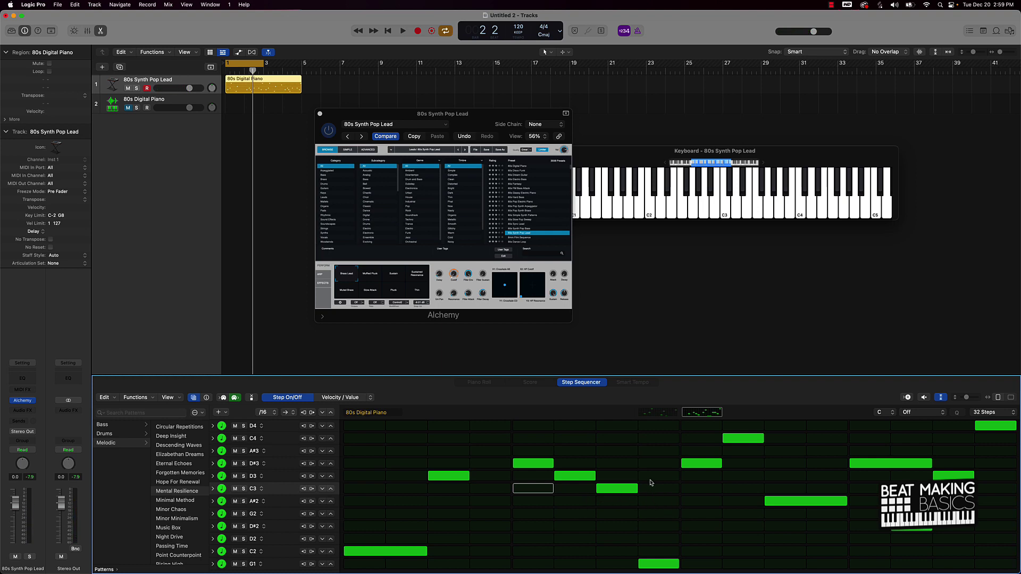
key("space")
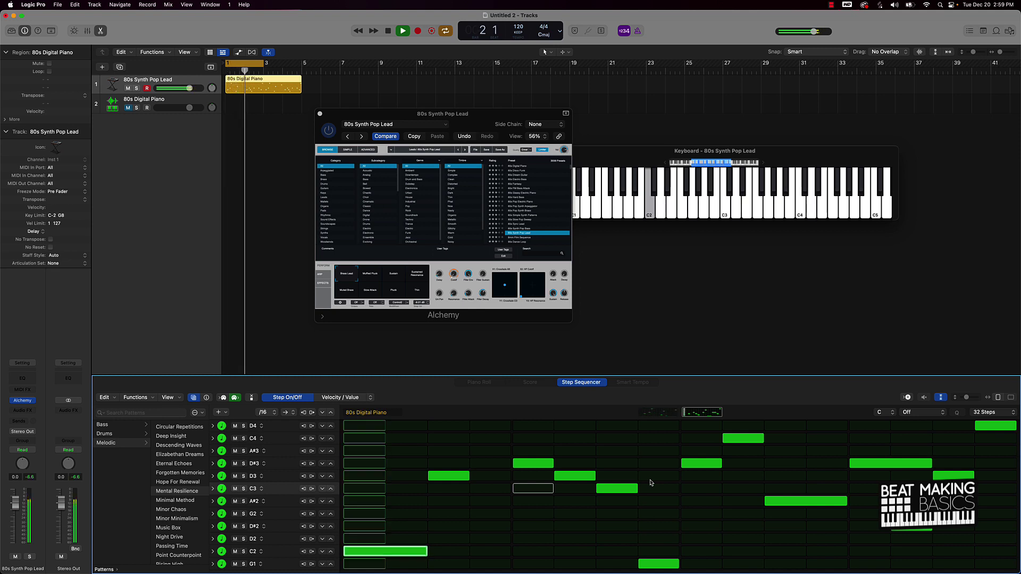
key("space")
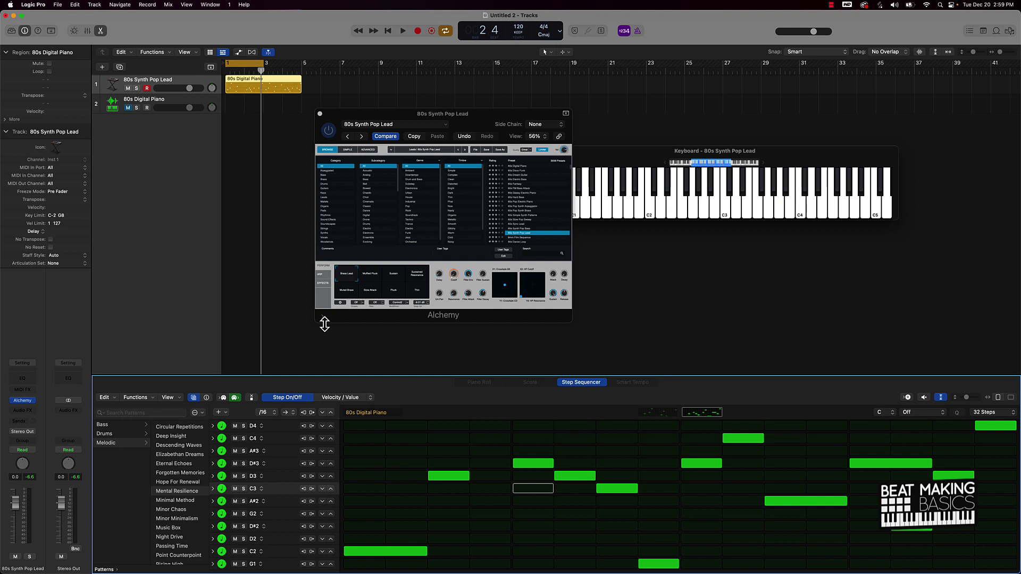
- Audition the melodic patterns Minor Chaos, Minor Minimalism, Music Box, Night Drive and Passing Time, leaving Passing Time loaded
left_click(179, 510)
key("space")
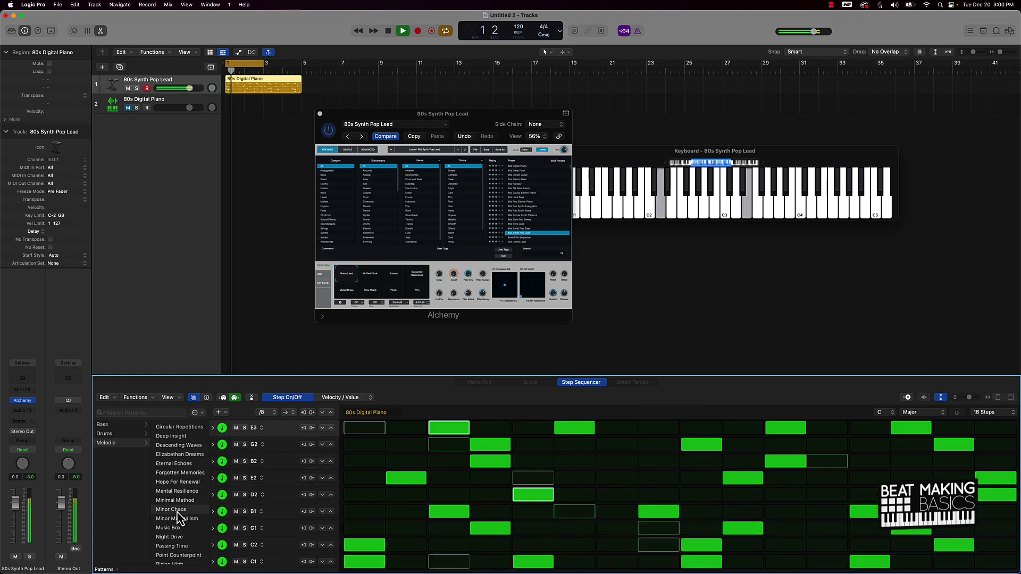
left_click(178, 519)
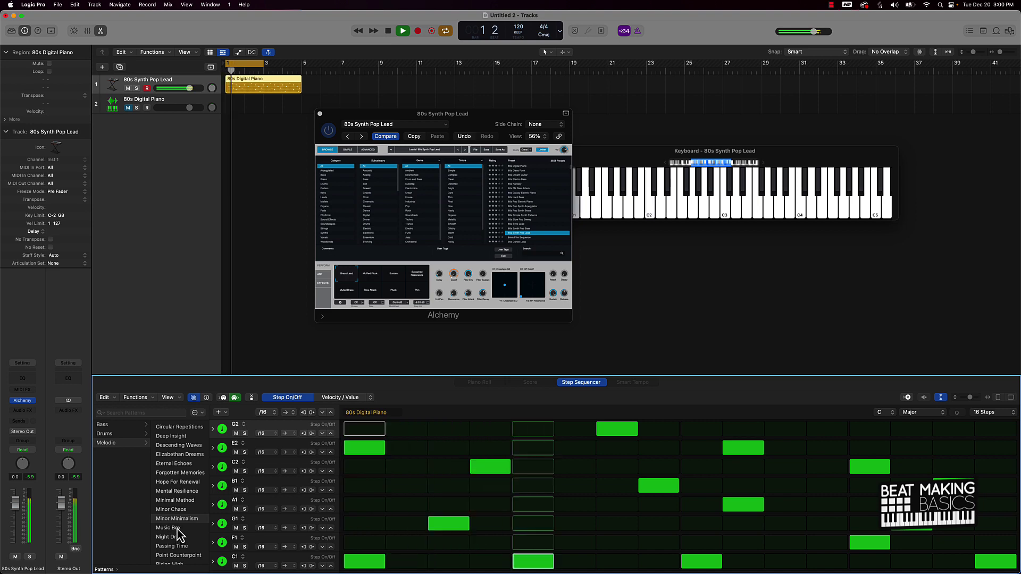
left_click(177, 528)
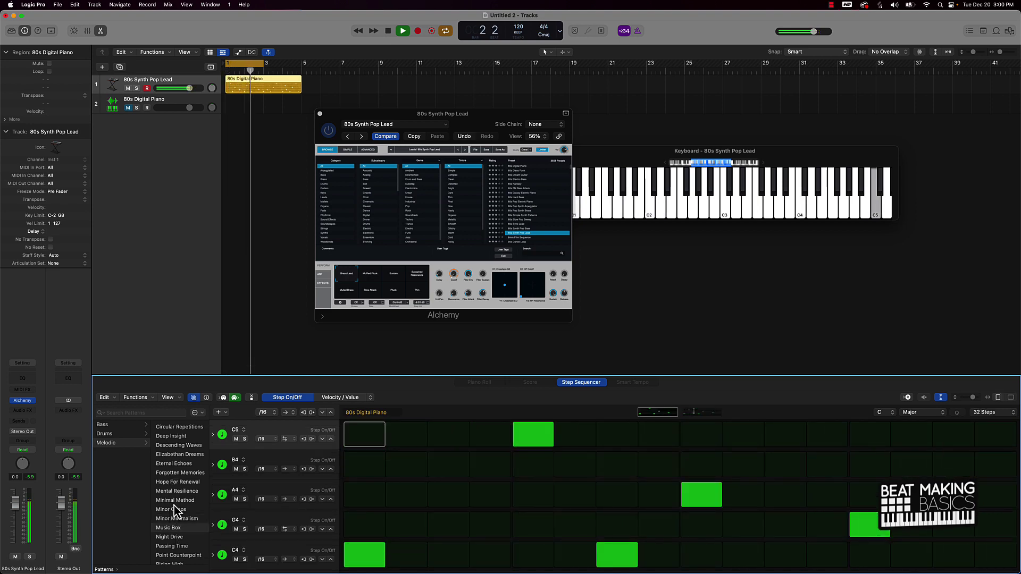
left_click(179, 538)
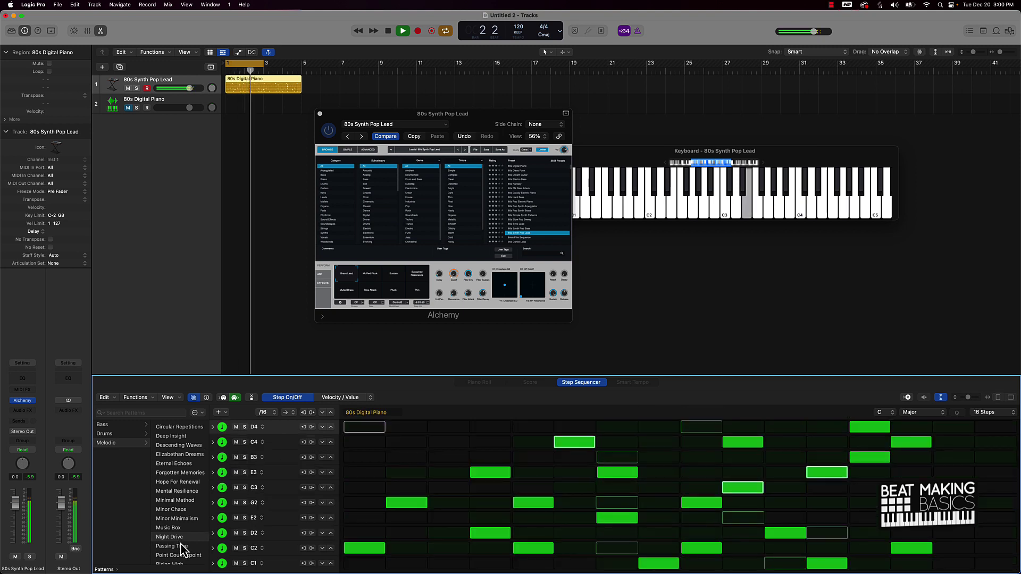
left_click(181, 547)
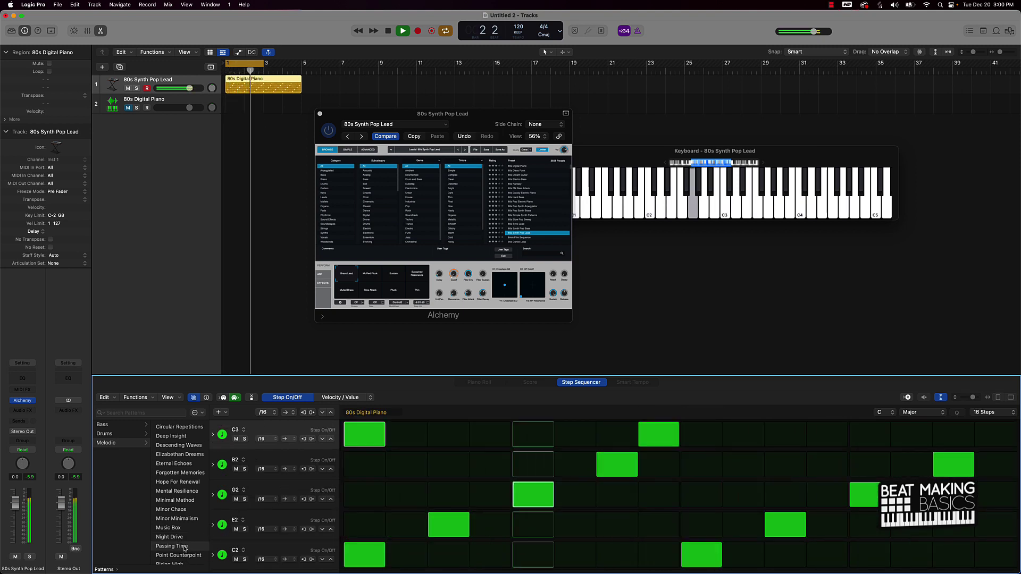
scroll(184, 549, "down", 3)
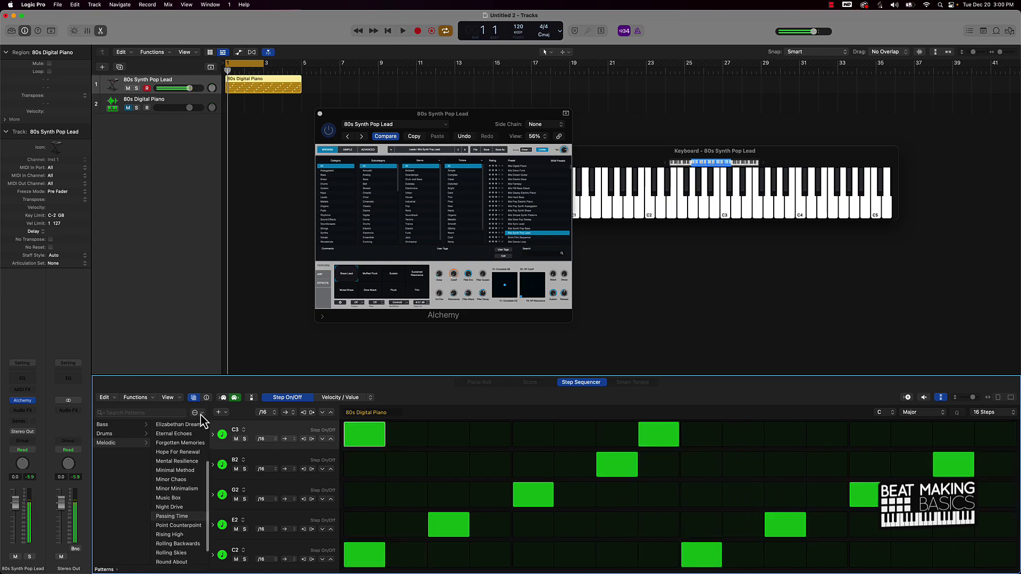